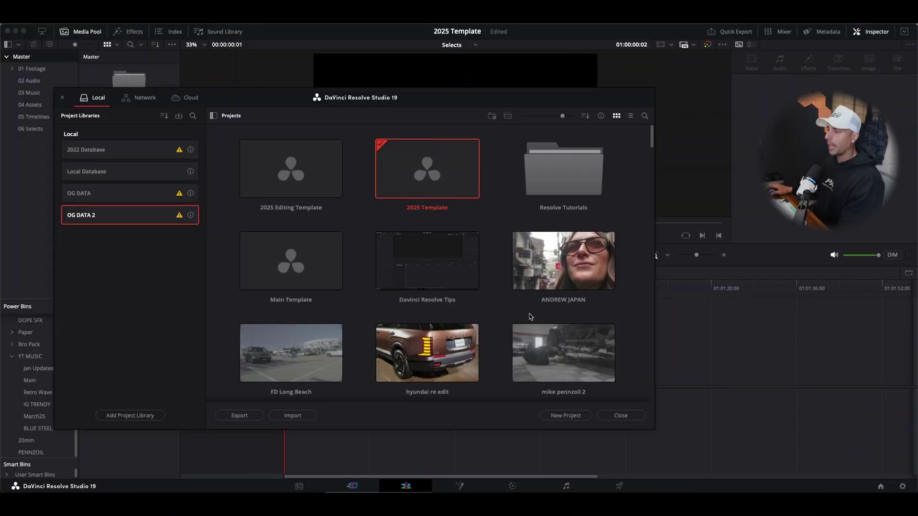
- Create a new project named '2025 Resolve 16x9 Main Template' and open it
click(565, 416)
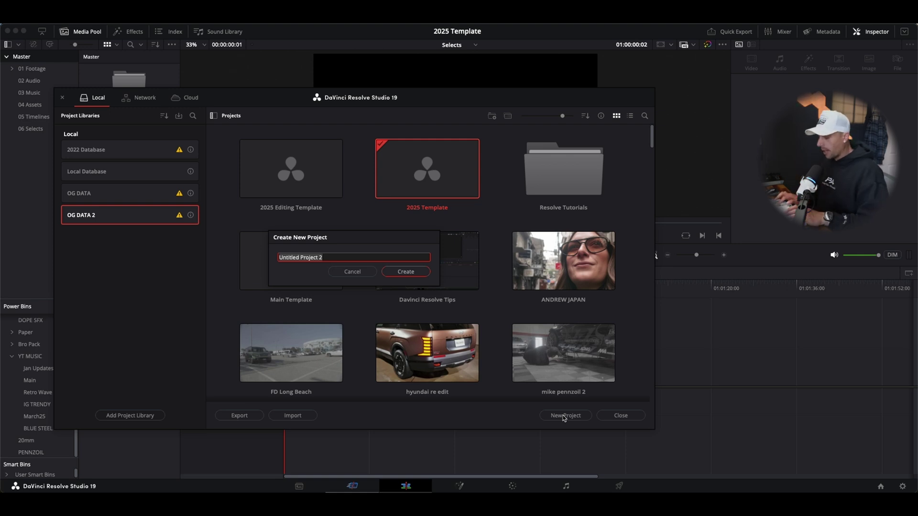
text(2025 Resolve 16x9 Main Template)
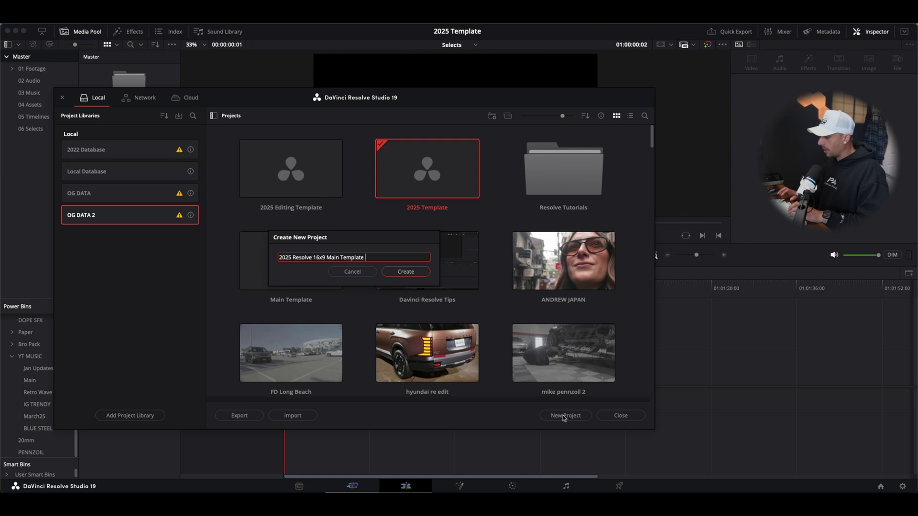
key(Return)
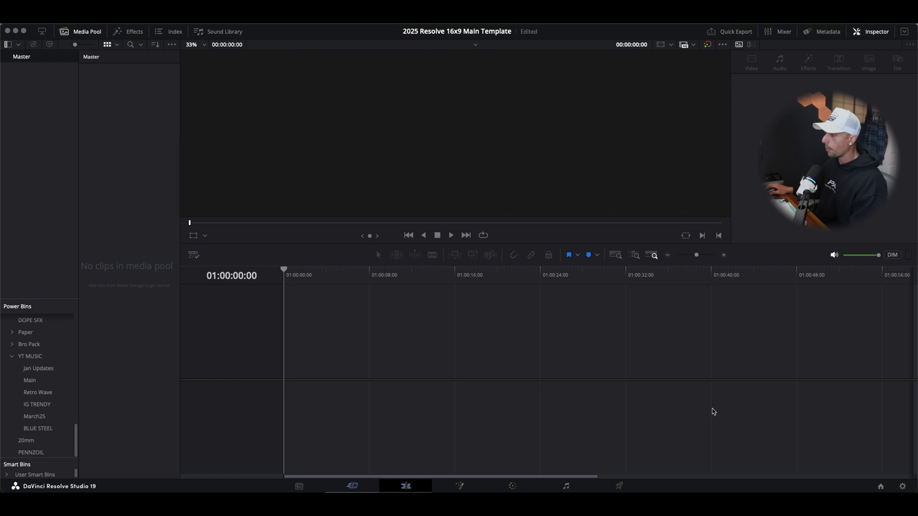
click(902, 487)
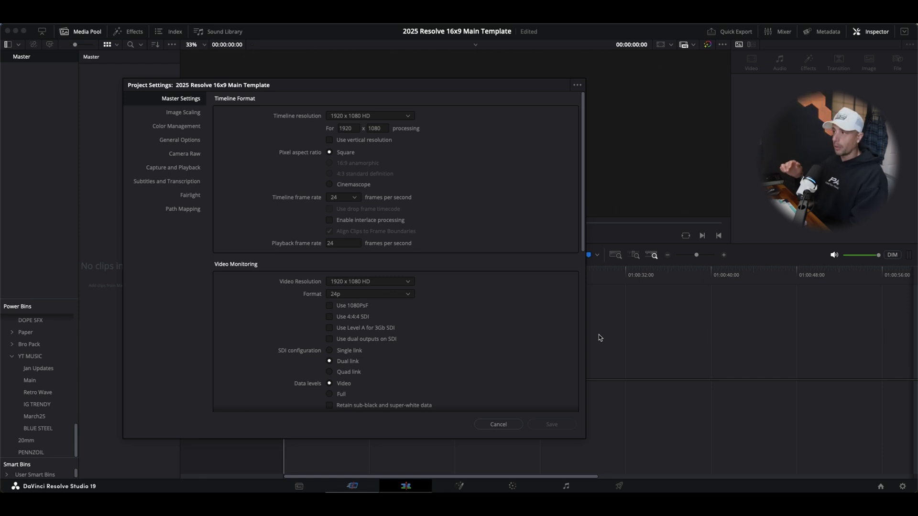
click(179, 127)
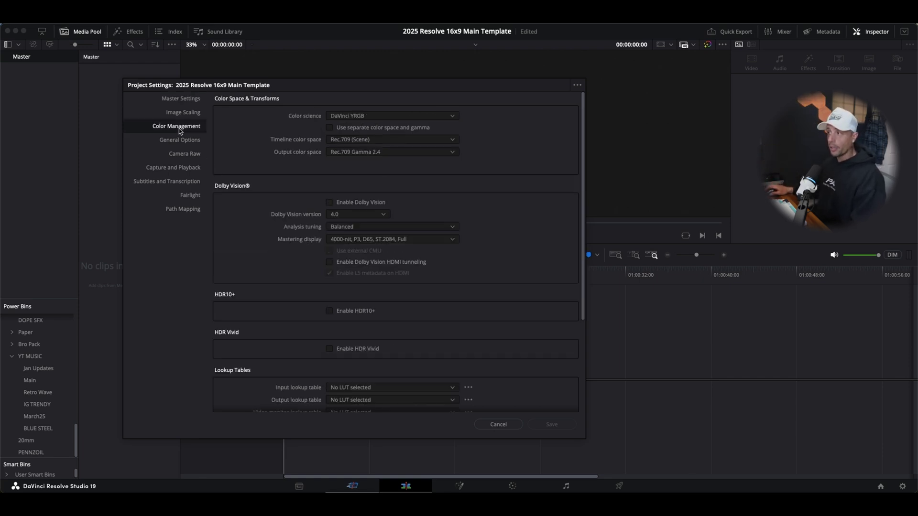
click(399, 118)
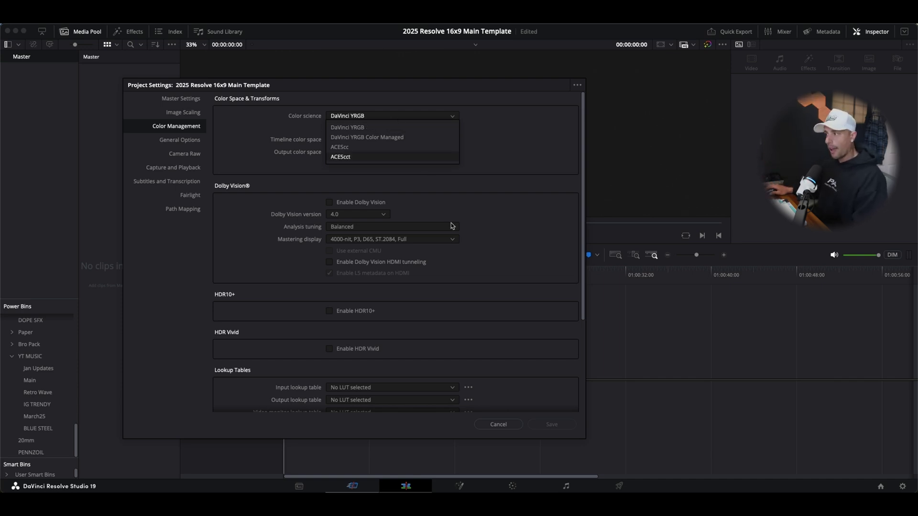
click(504, 260)
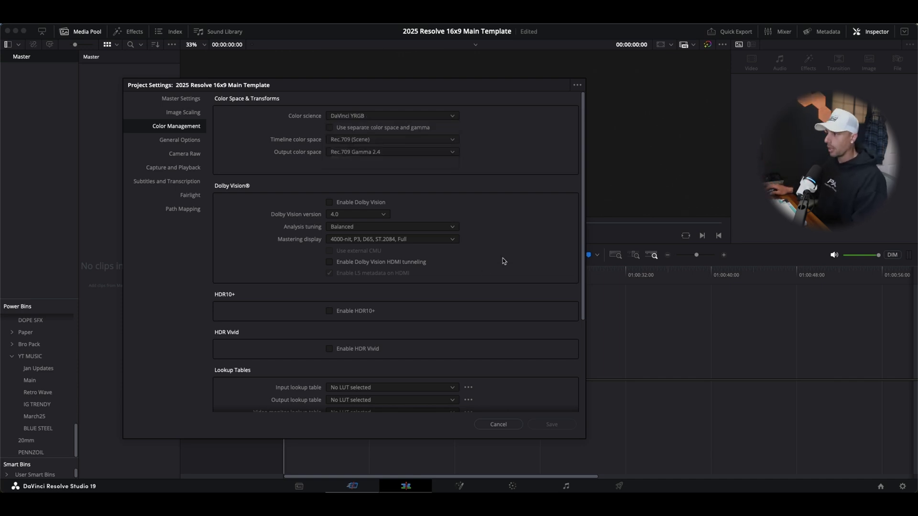
click(516, 426)
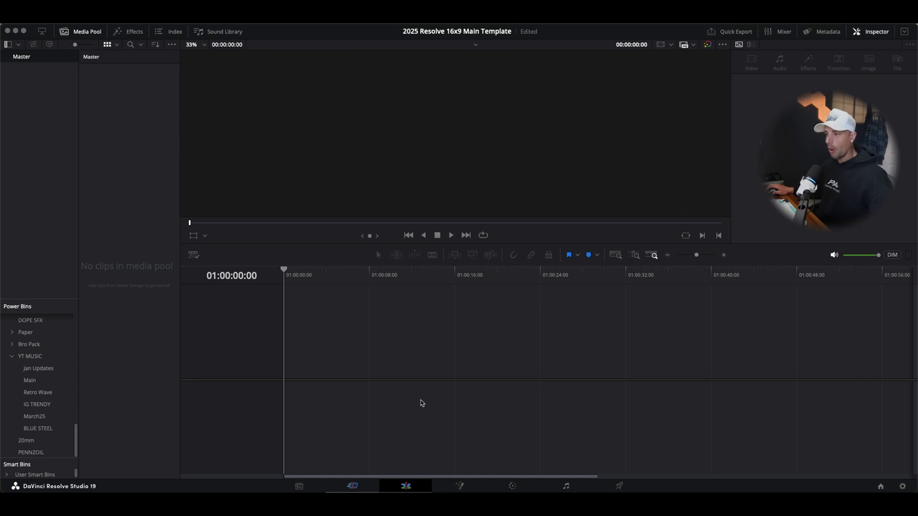
- Add a new bin named '01 Footage' under Master in the Media Pool
click(74, 32)
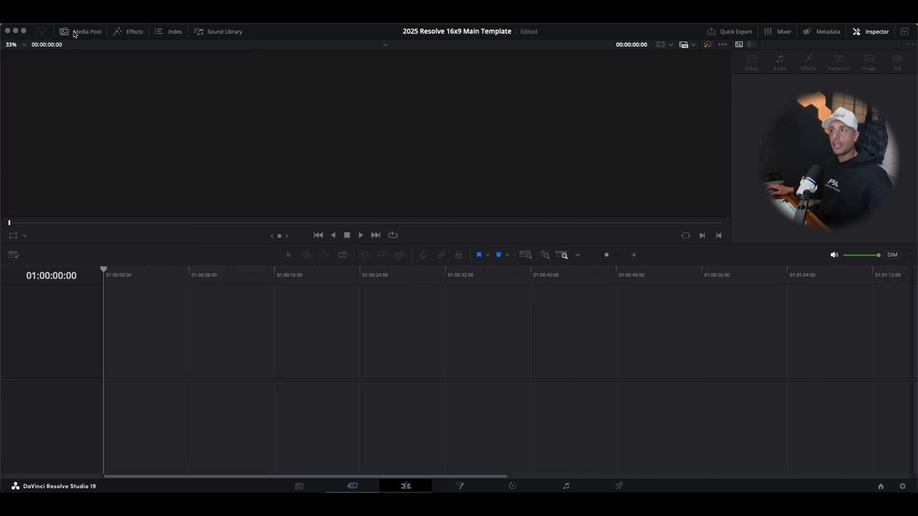
click(74, 33)
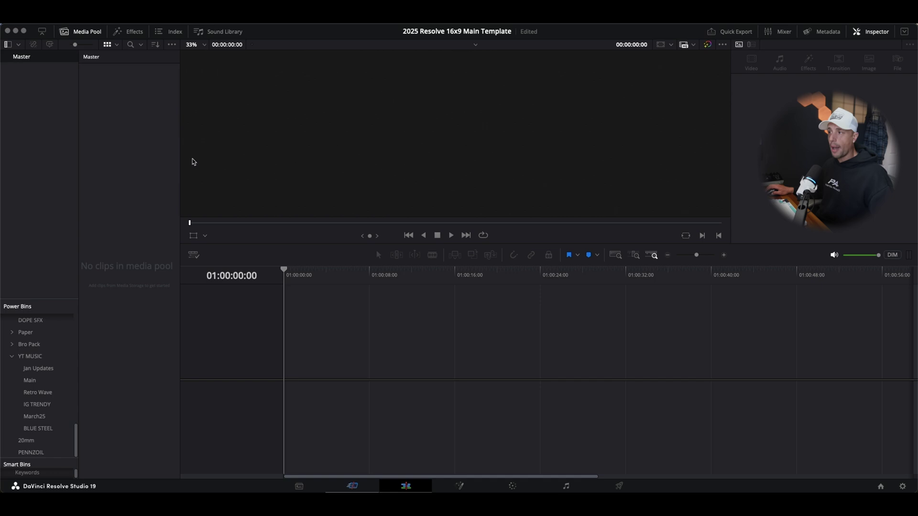
right_click(125, 136)
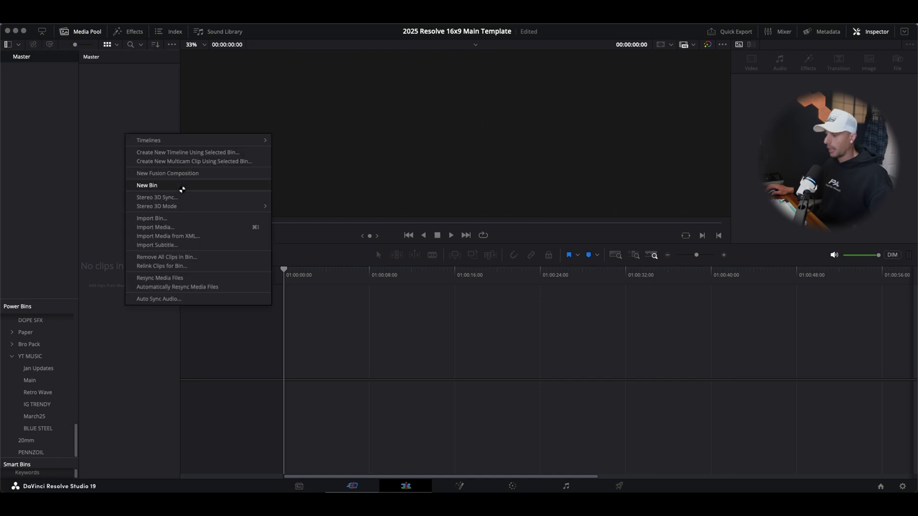
click(183, 188)
text(01)
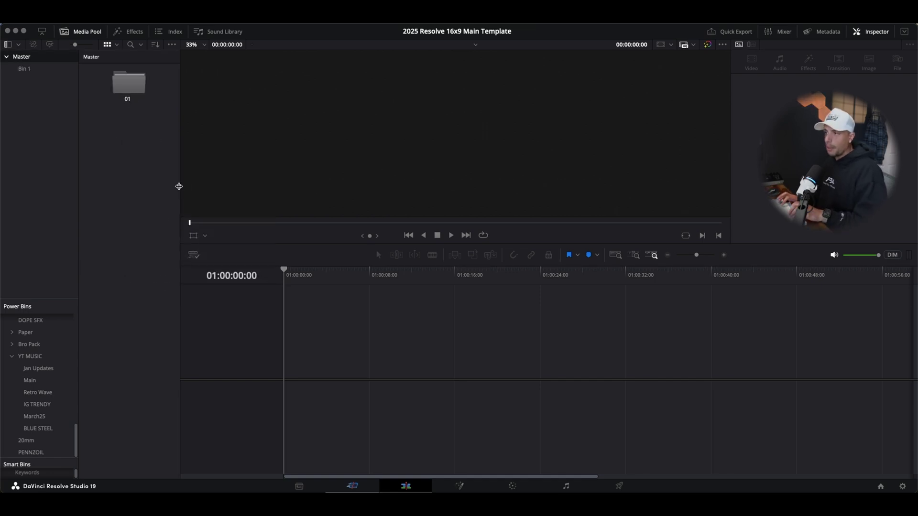
text( Footage)
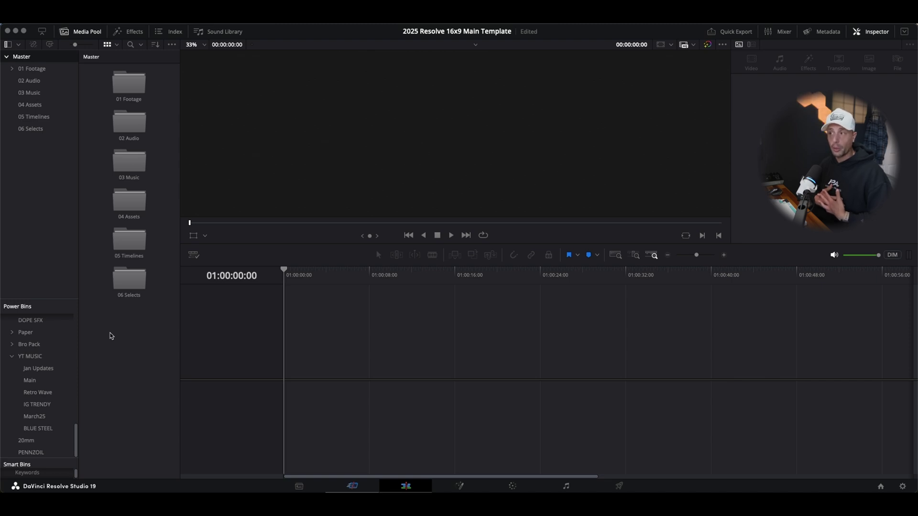
key(Down)
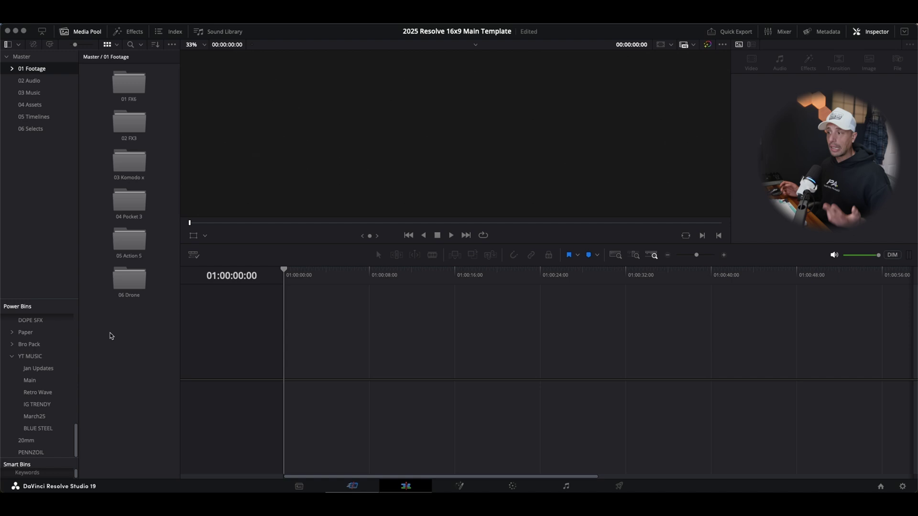
- From Master, go into 01 Footage and open its 06 Drone bin
click(36, 57)
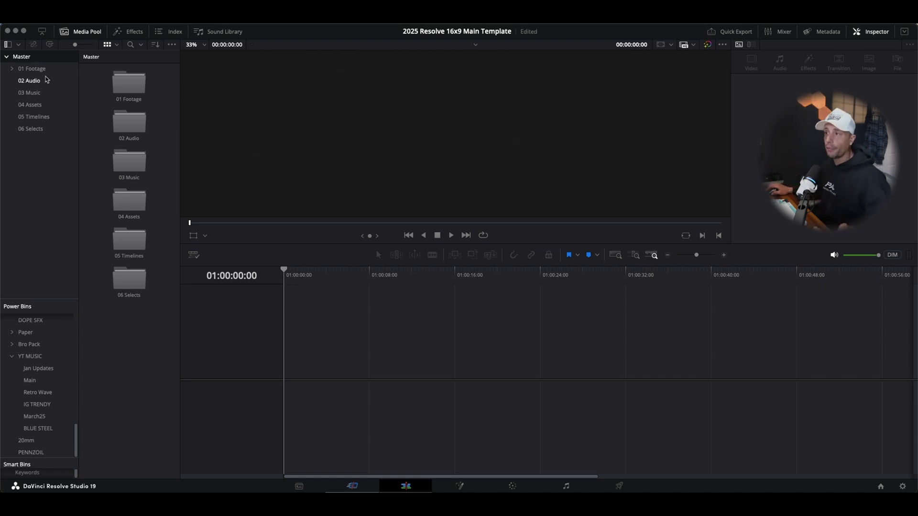
double_click(130, 79)
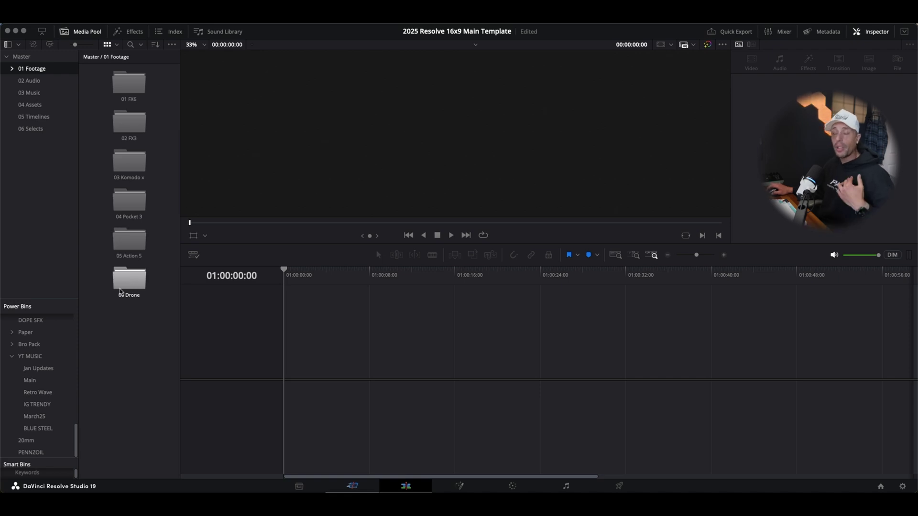
double_click(129, 282)
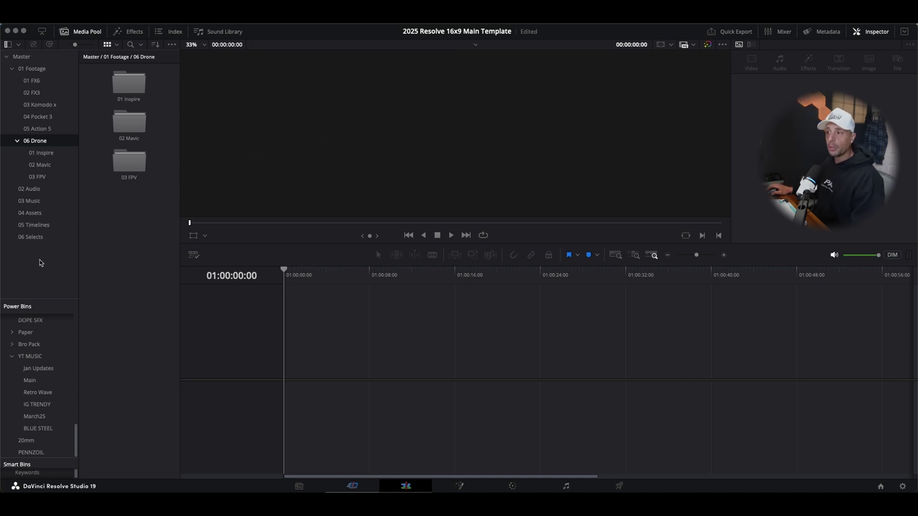
- Select the 05 Timelines bin and enable Display Stacked Timelines
click(36, 225)
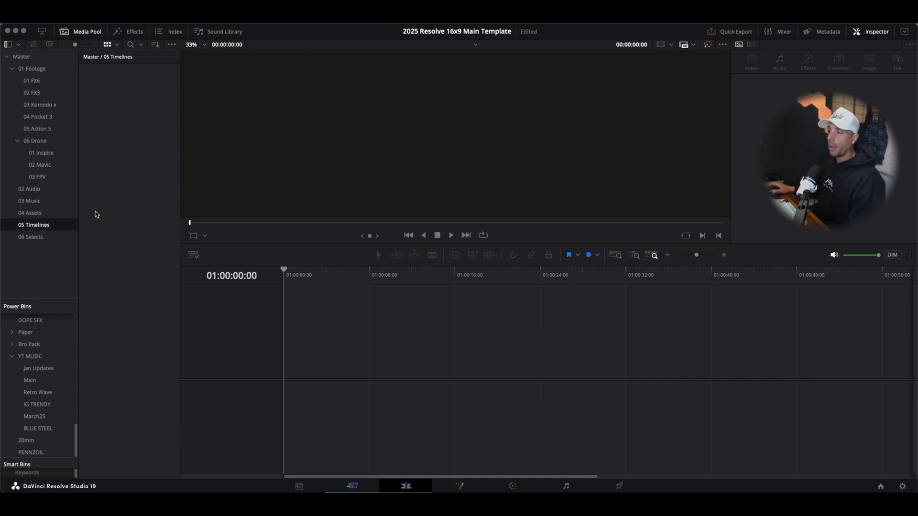
click(193, 256)
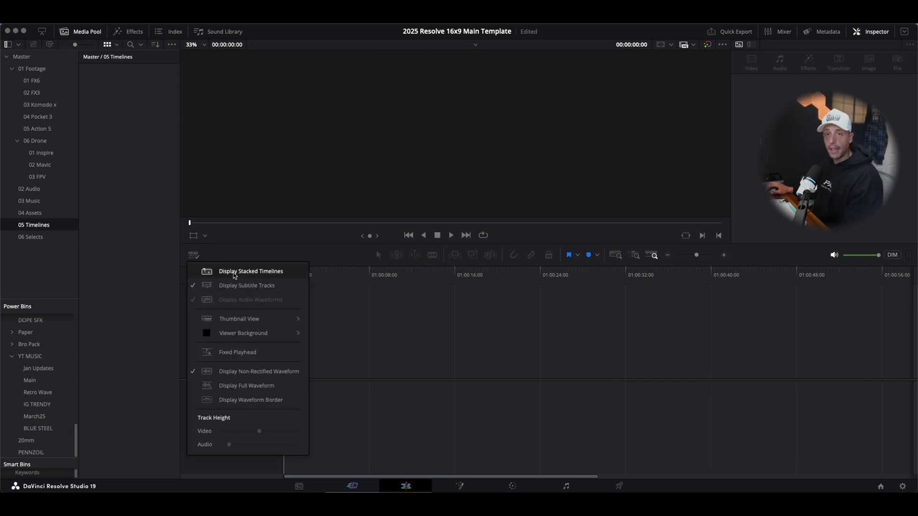
click(235, 273)
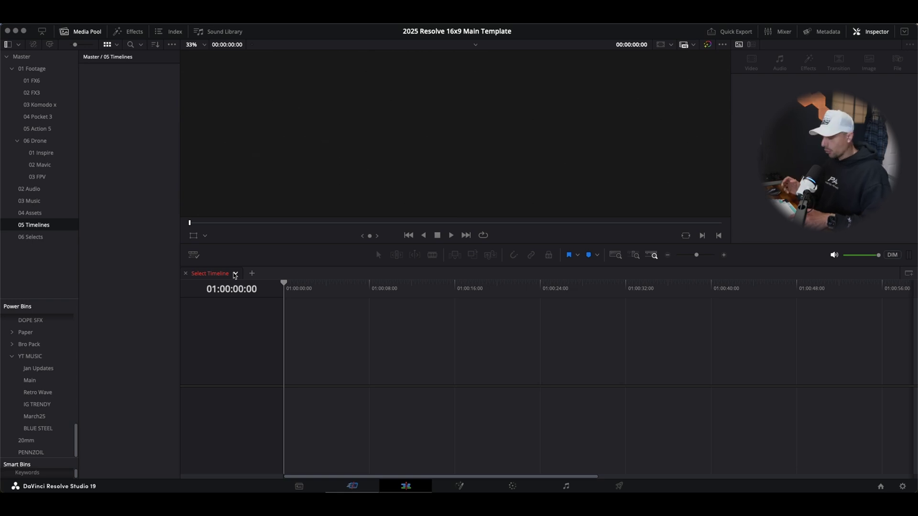
- Create a timeline named 16x9 with custom settings at 1920 x 1080 HD
key(super+n)
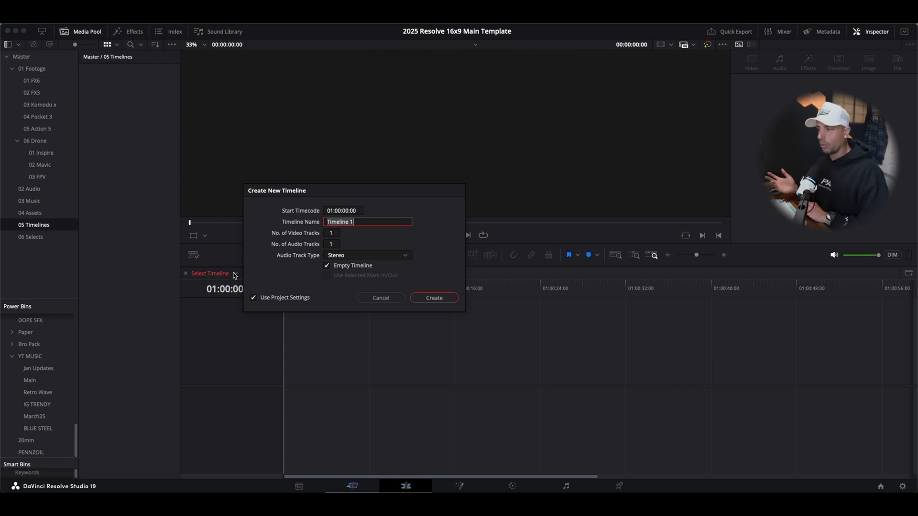
text(16x9)
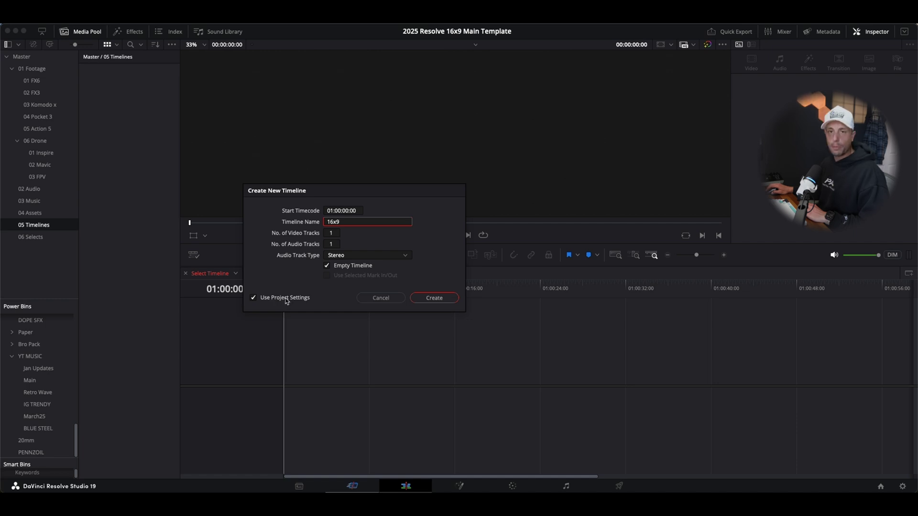
click(283, 298)
click(315, 212)
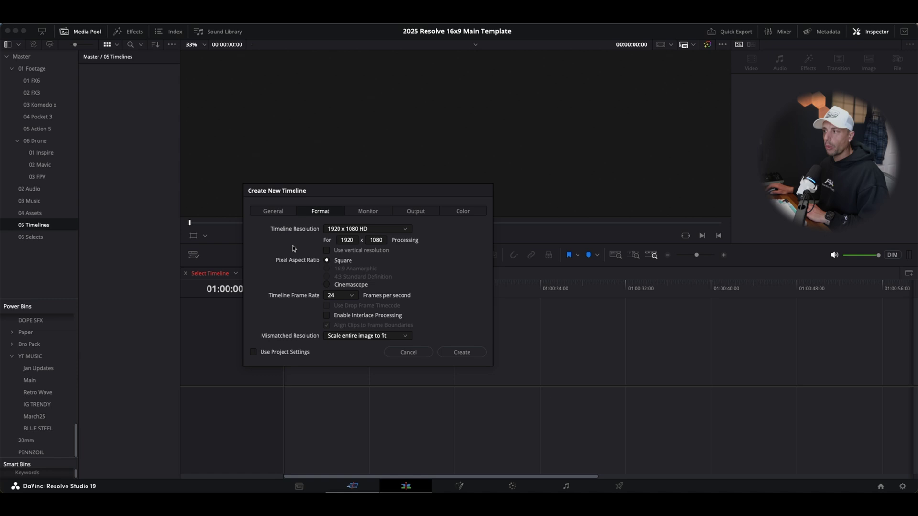
click(393, 230)
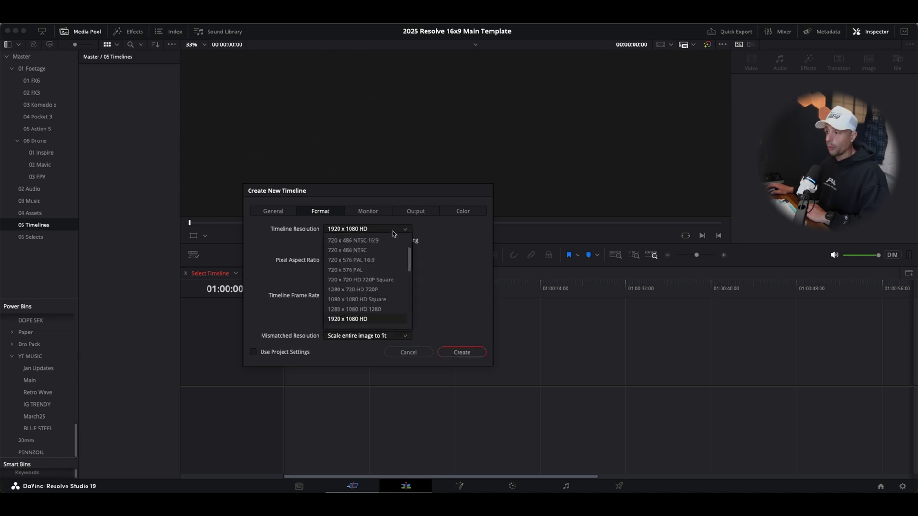
scroll(390, 283, down, 3)
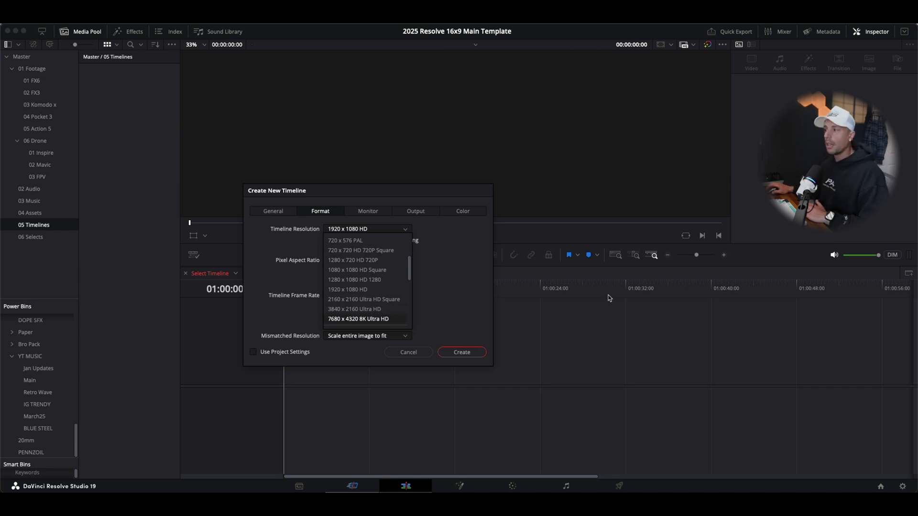
click(468, 290)
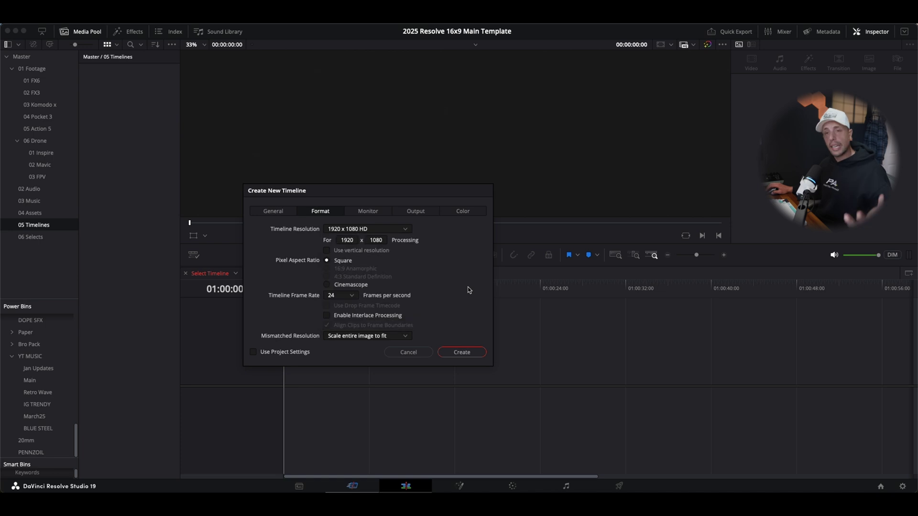
click(460, 352)
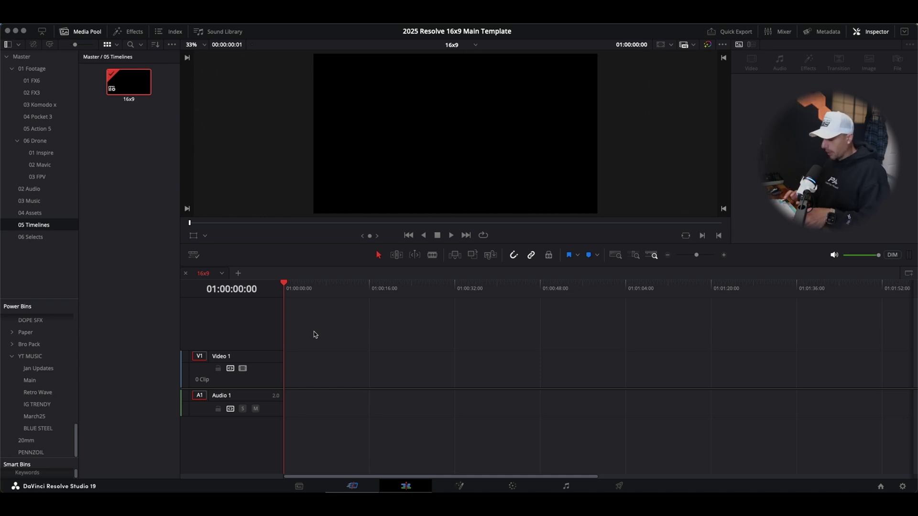
- Create a custom timeline named 'Vertical' using vertical resolution, 1080 x 1920
key(super+n)
text(Vertical)
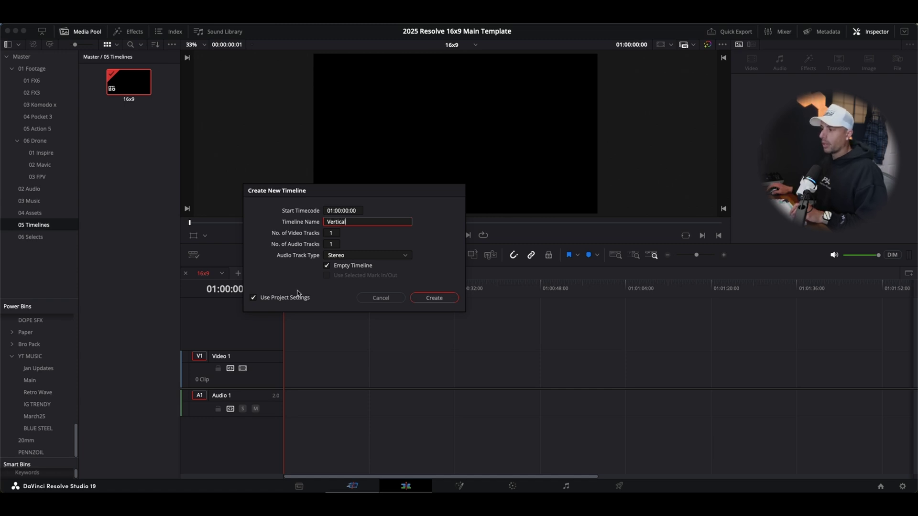
click(277, 300)
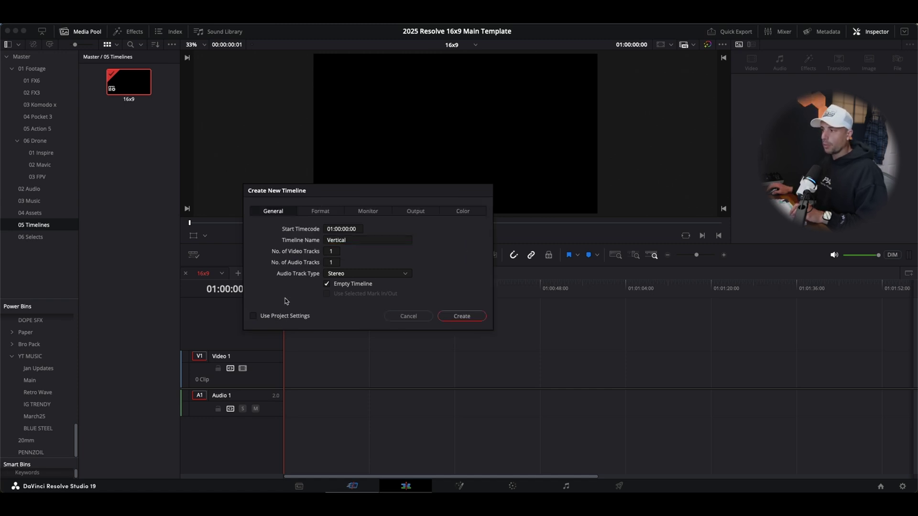
click(320, 213)
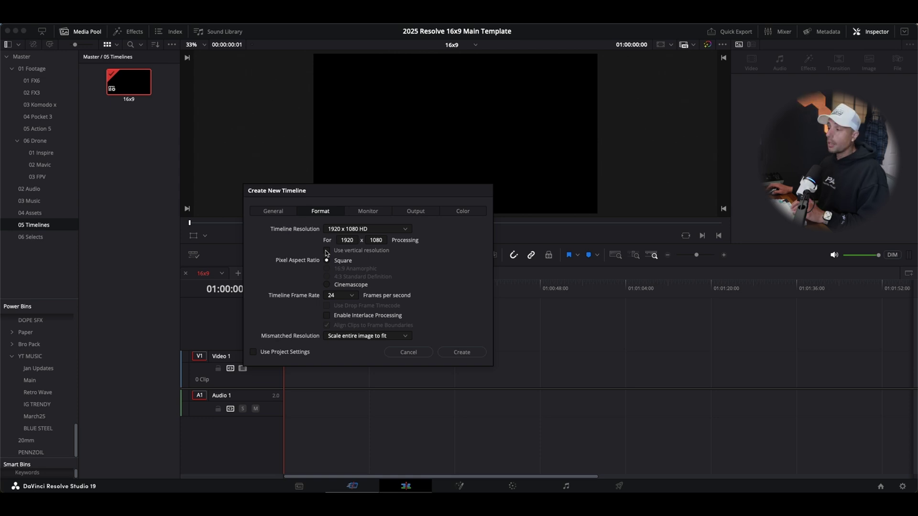
click(328, 251)
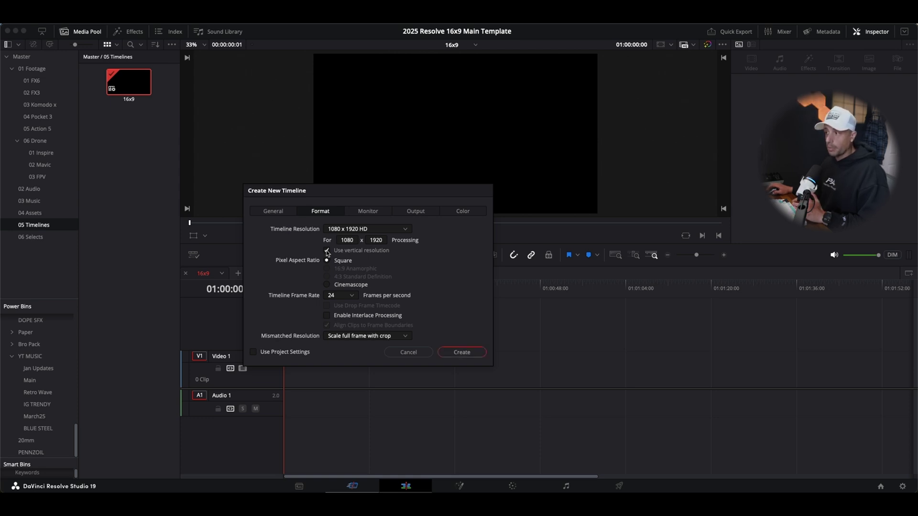
click(475, 357)
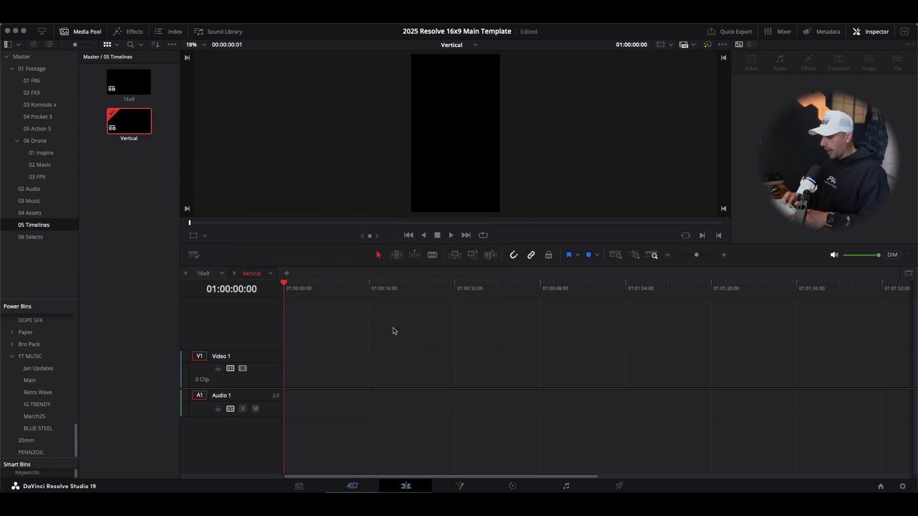
- Create a custom timeline named 1x1 with width changed from 1920 to 1080
key(super+n)
text(1x1)
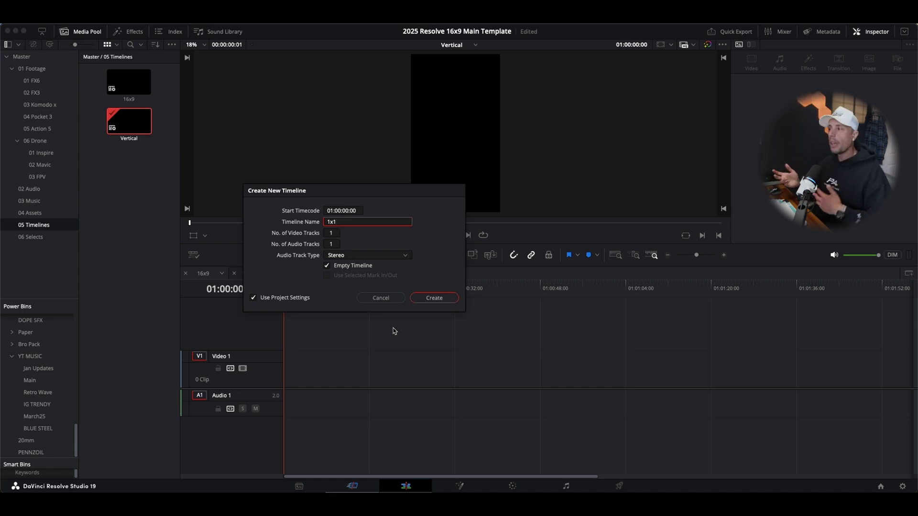
click(294, 299)
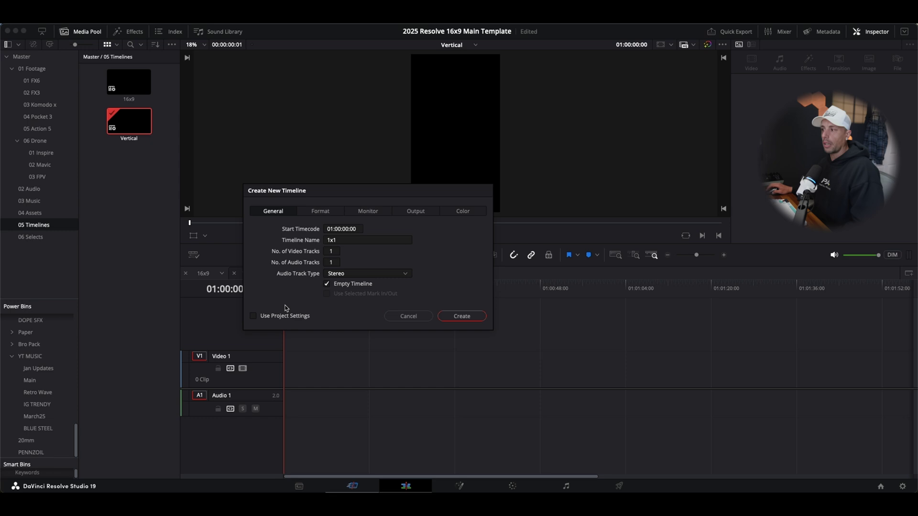
click(321, 213)
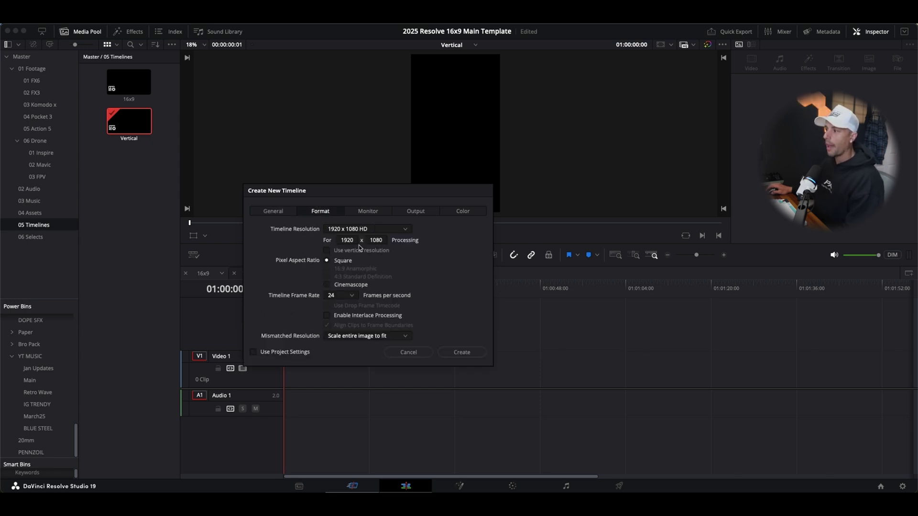
click(341, 241)
double_click(341, 240)
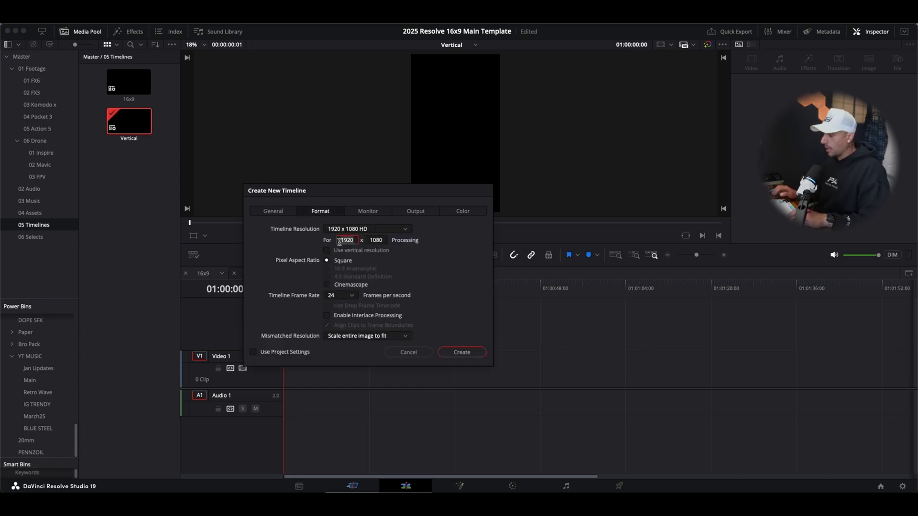
key(BackSpace)
text(1080)
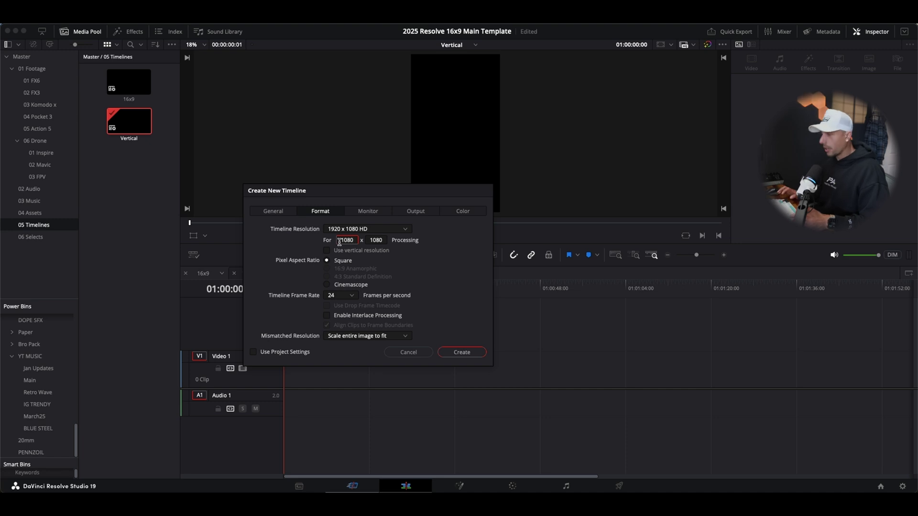
key(Return)
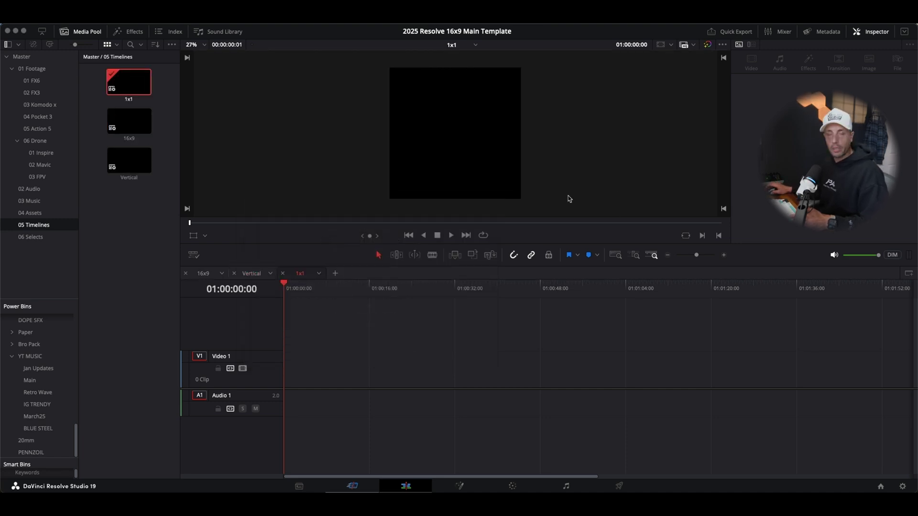
- Create a custom timeline named 4x5 with resolution 1080 x 1350
key(super+n)
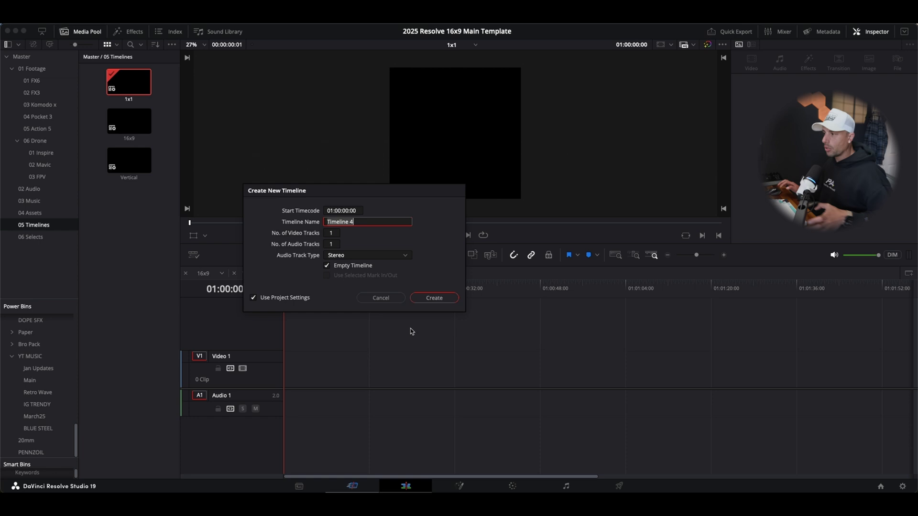
text(4x5)
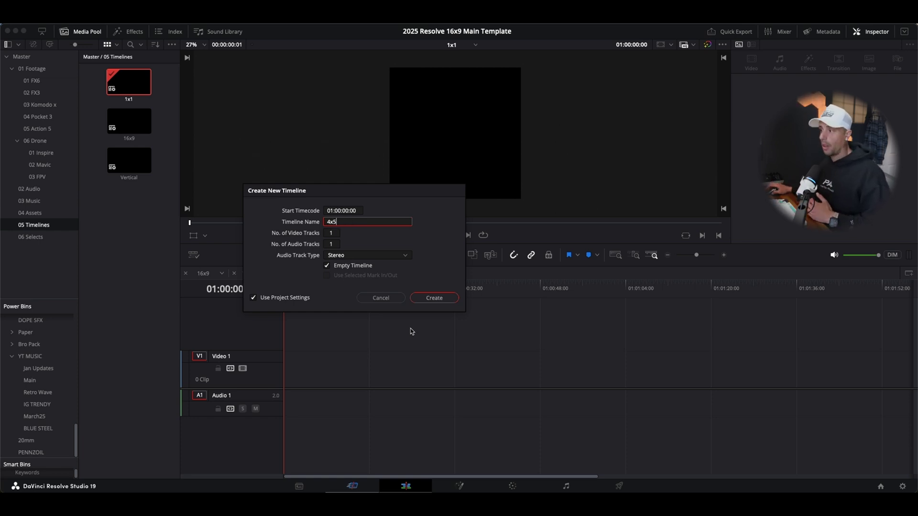
click(271, 298)
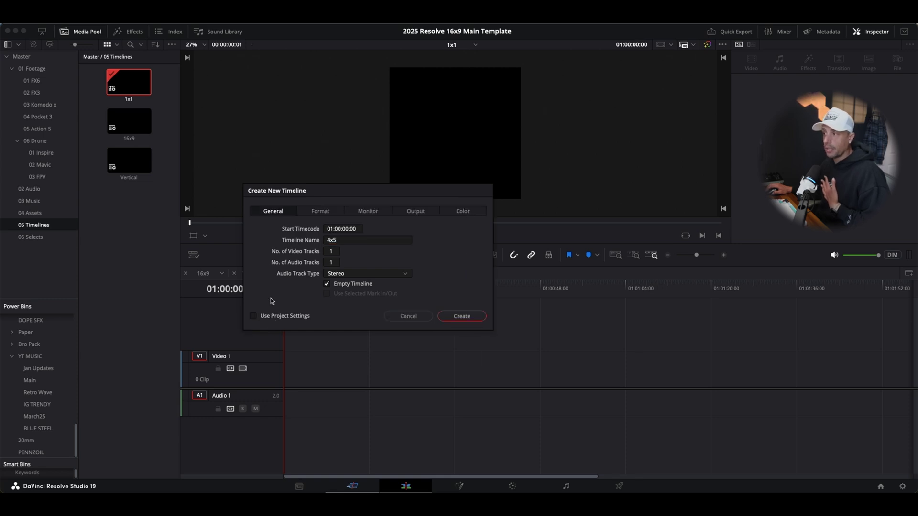
click(319, 211)
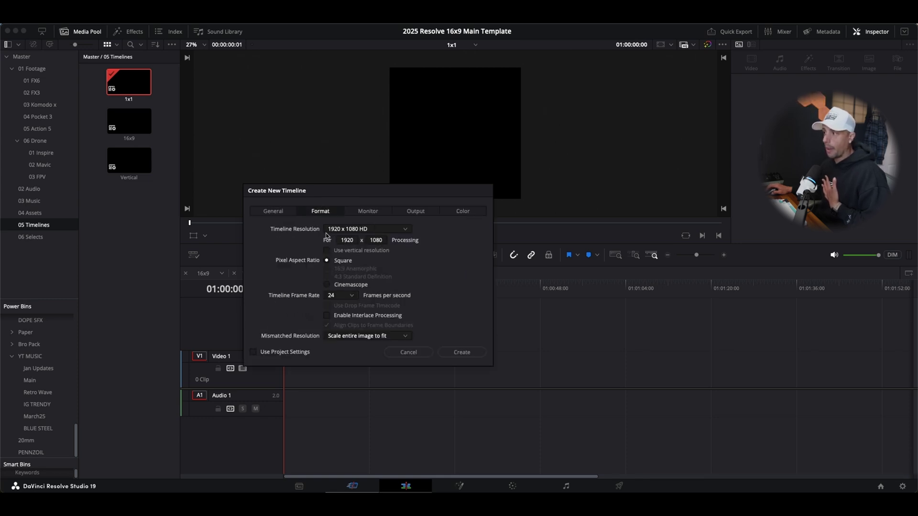
click(353, 240)
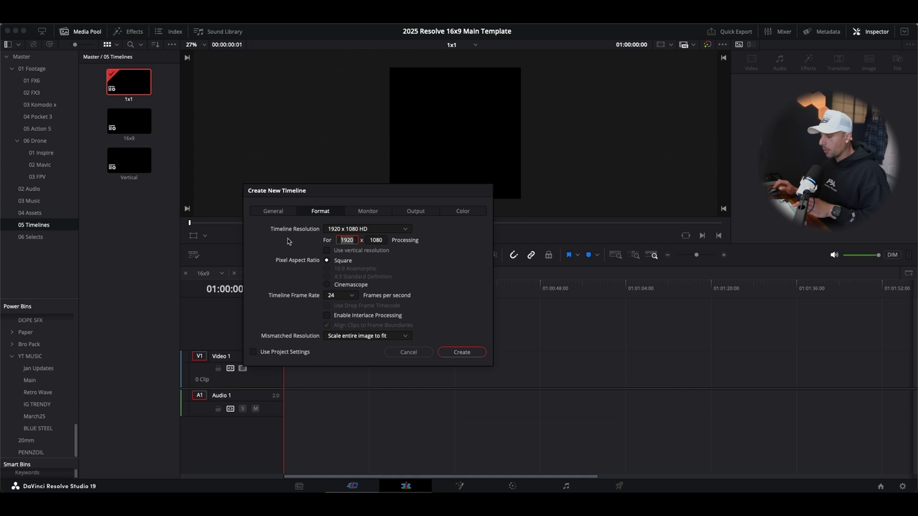
text(1080)
key(Tab)
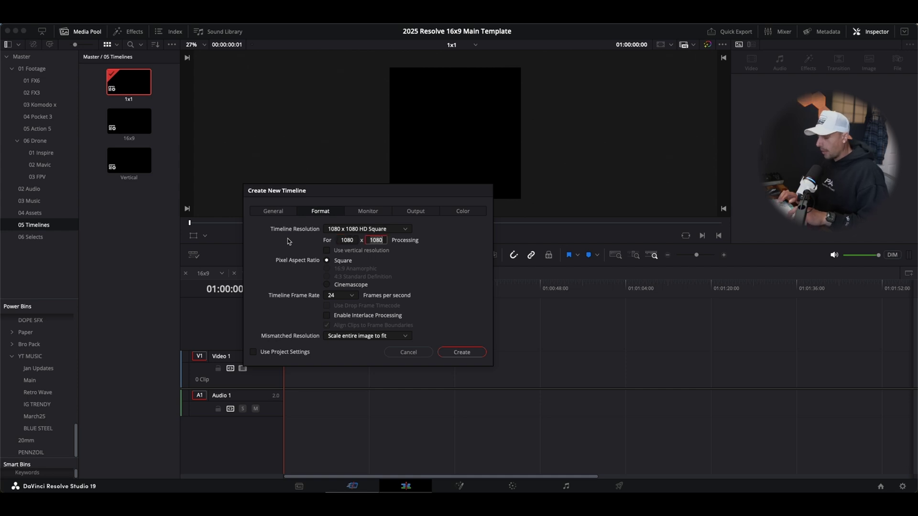
text(1350)
key(Return)
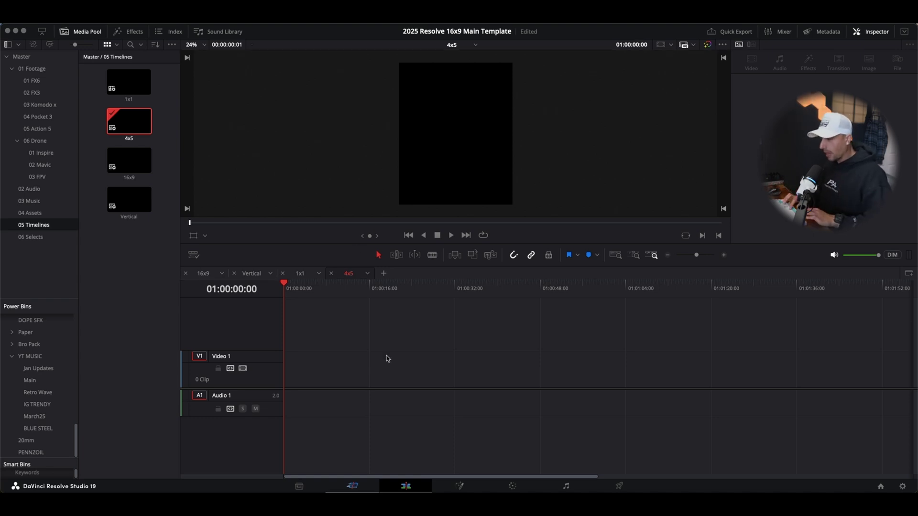
- Create a timeline named 'Selects' using the project's default settings
key(super+n)
text(Sel)
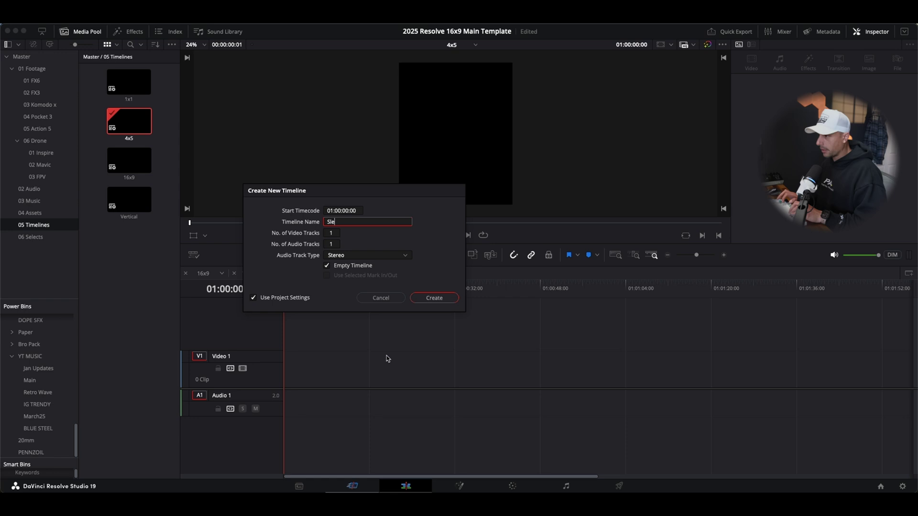
key(BackSpace)
text(elects)
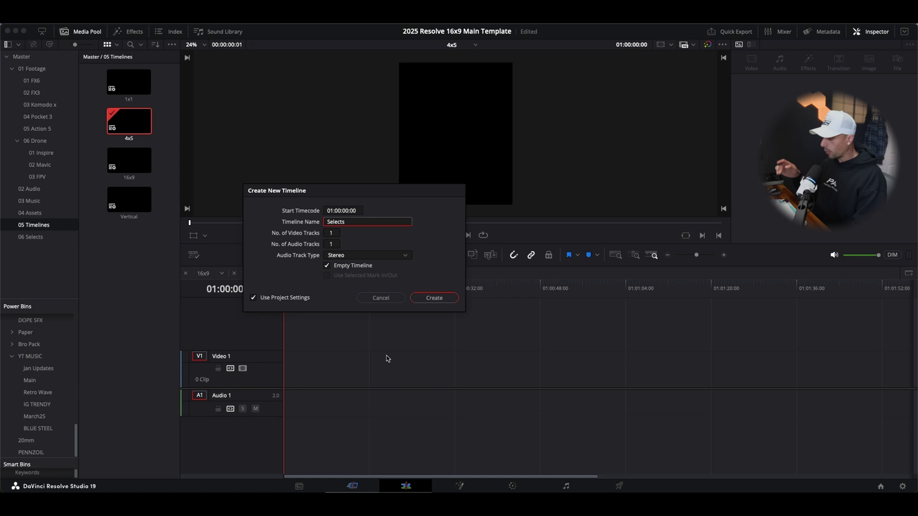
key(Return)
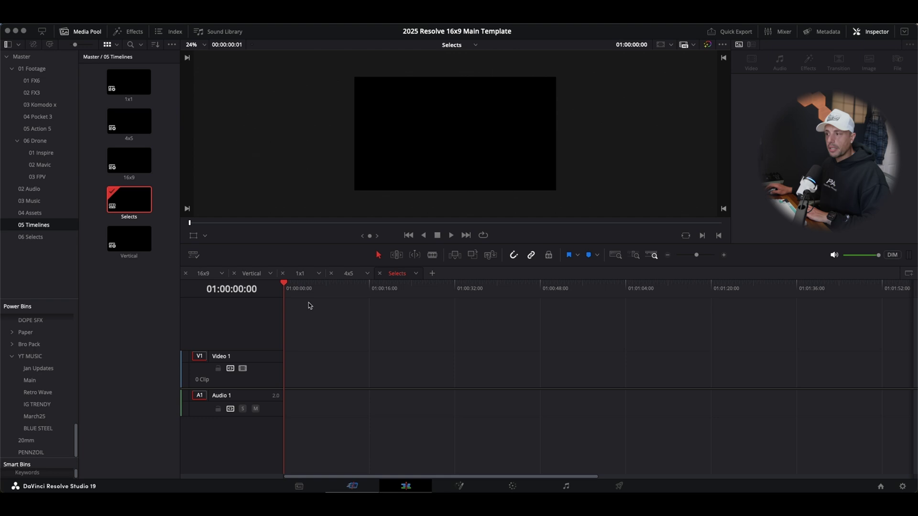
- Back on the 16x9 timeline, add Video 2 and Video 3 tracks, then save the project
click(203, 273)
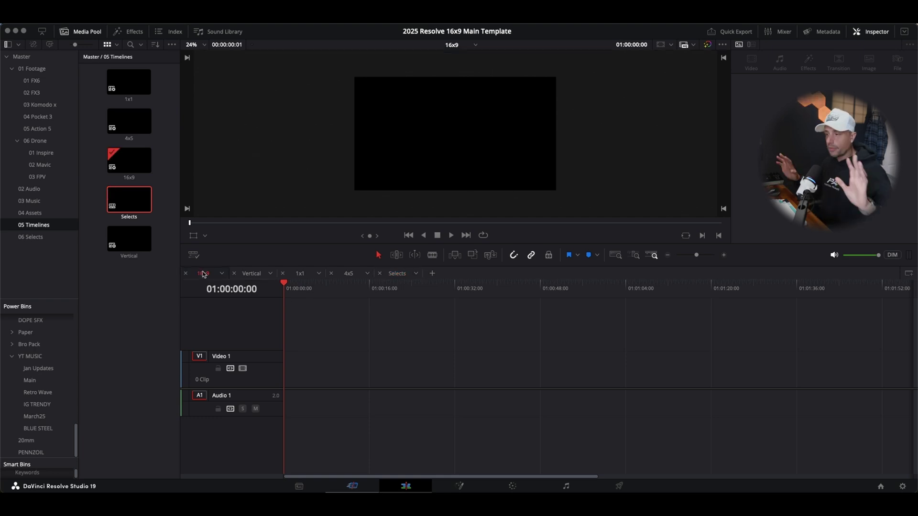
right_click(235, 335)
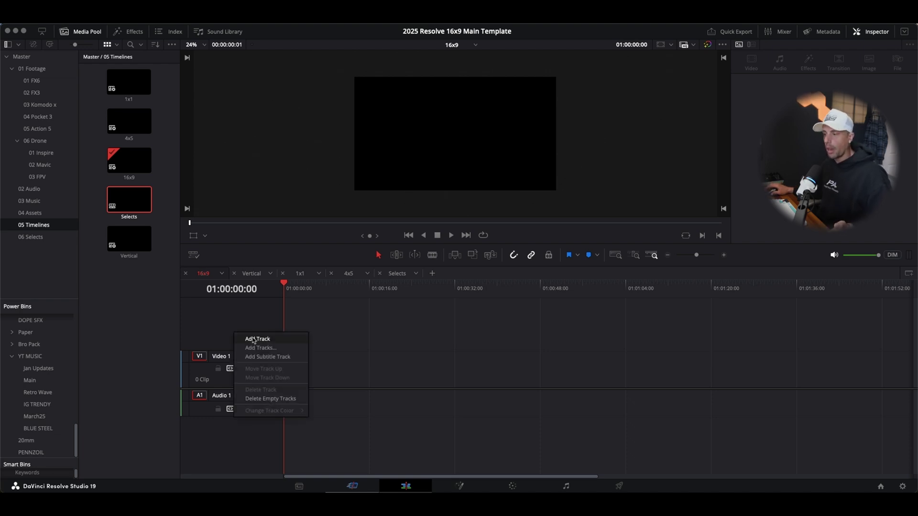
click(262, 324)
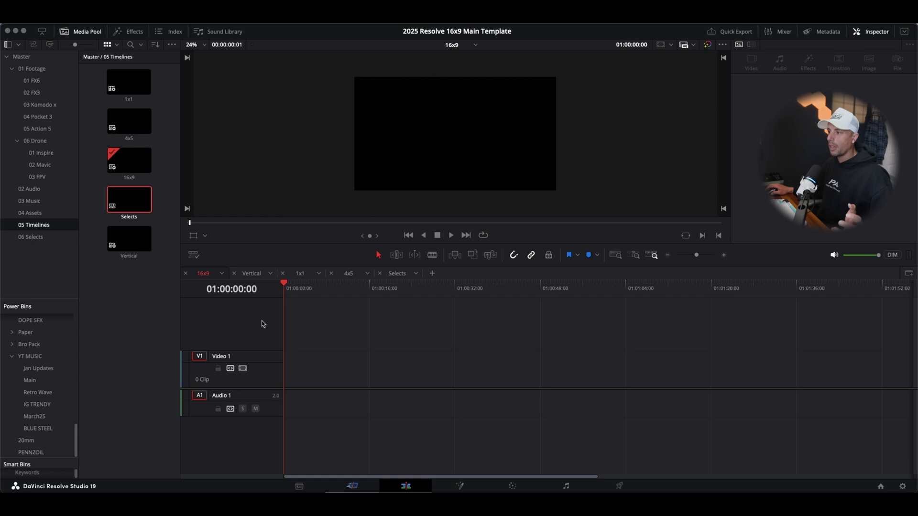
right_click(243, 322)
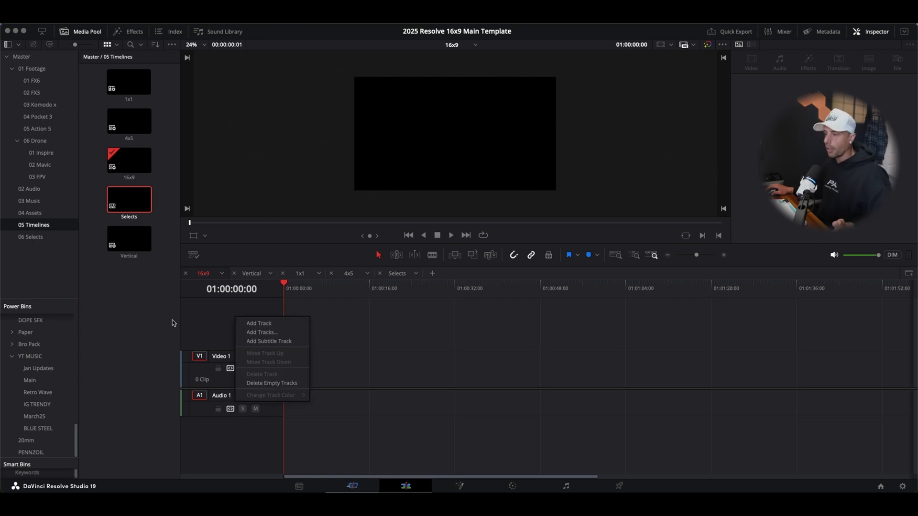
click(215, 322)
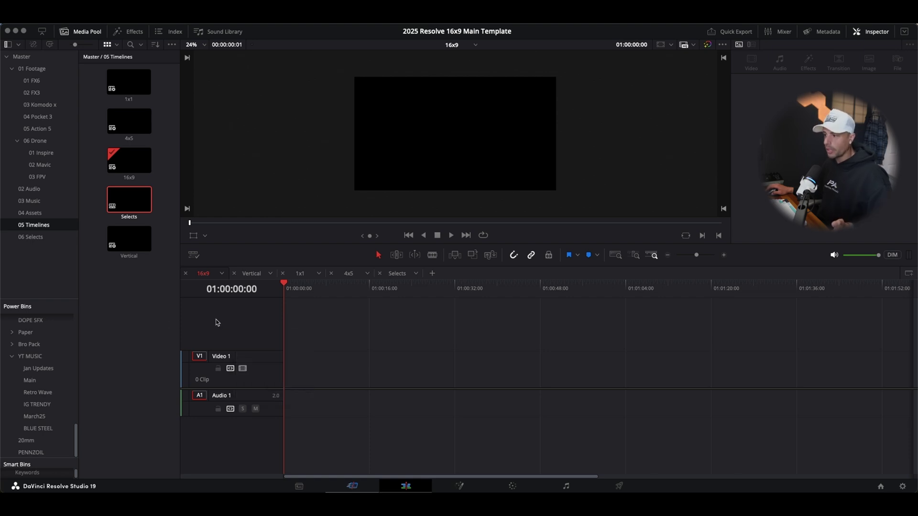
right_click(240, 325)
click(253, 328)
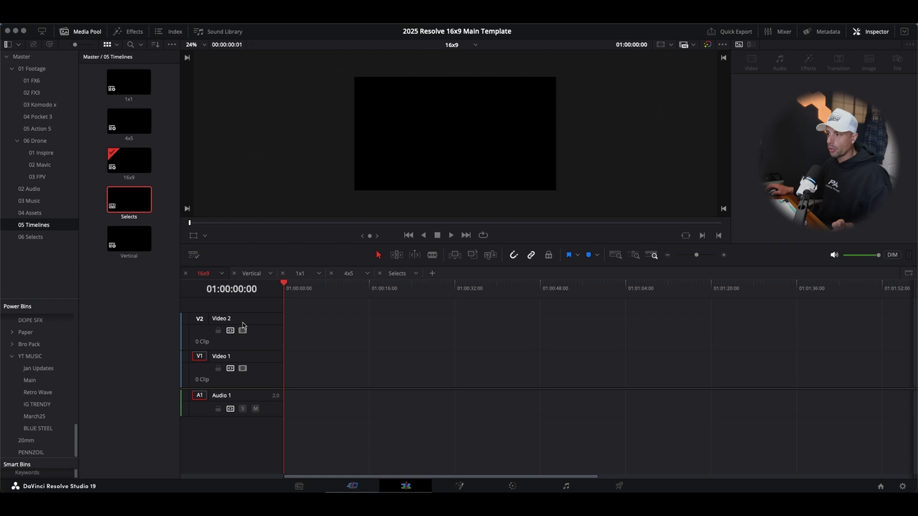
right_click(242, 312)
click(254, 317)
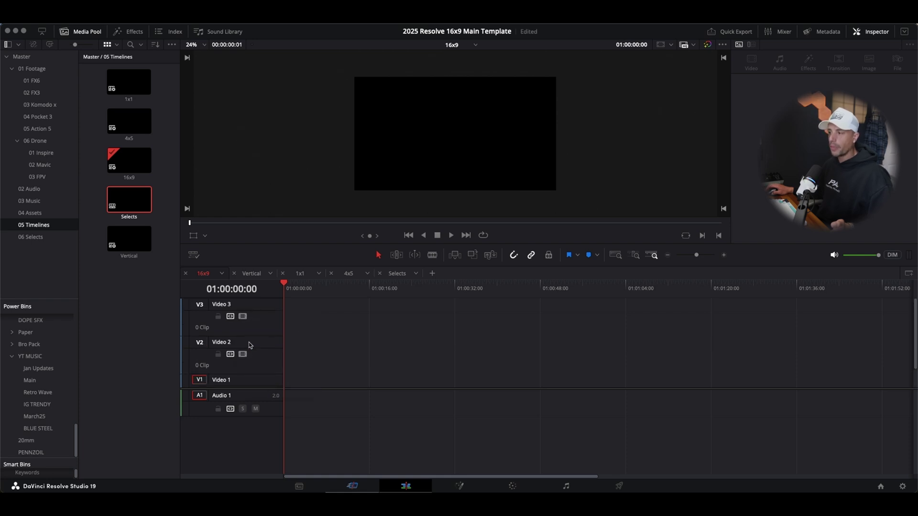
key(super+s)
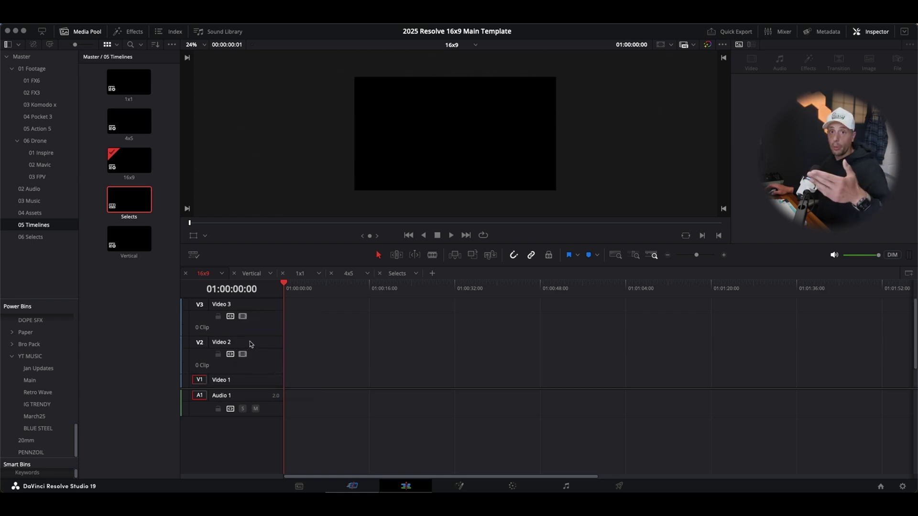
- Rename video tracks V3, V2 and V1 to A Cam, B Cam and C Cam
double_click(227, 306)
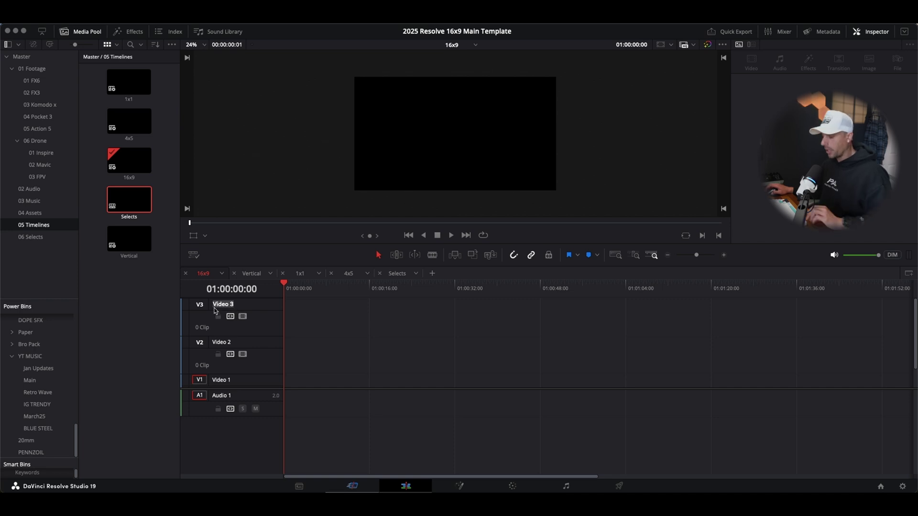
text(A Cam)
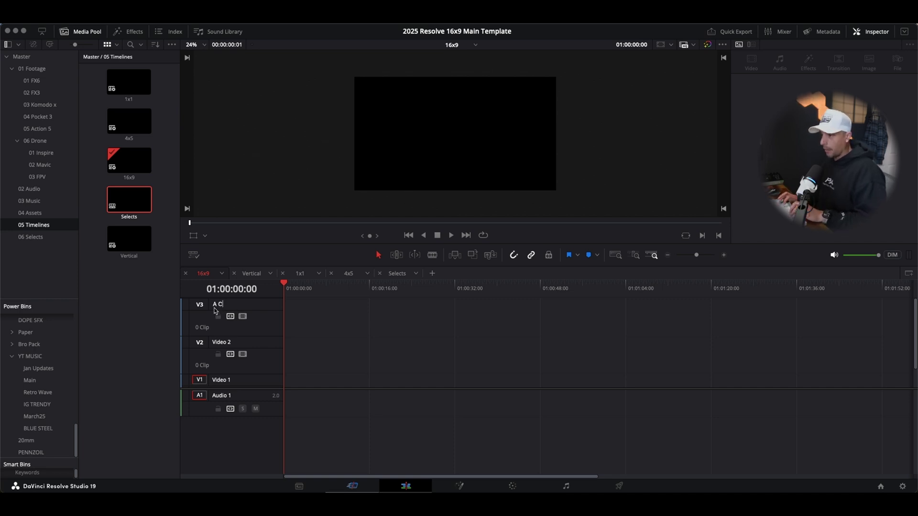
double_click(221, 341)
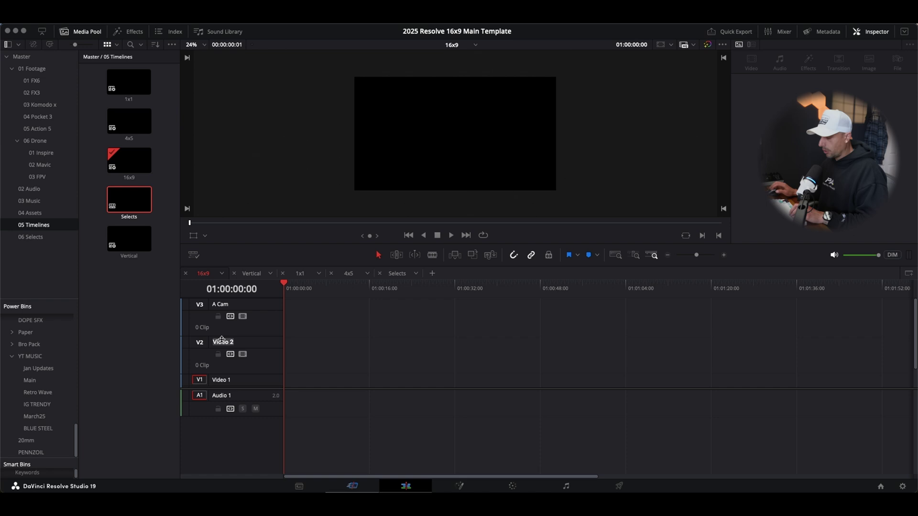
text(B Cam)
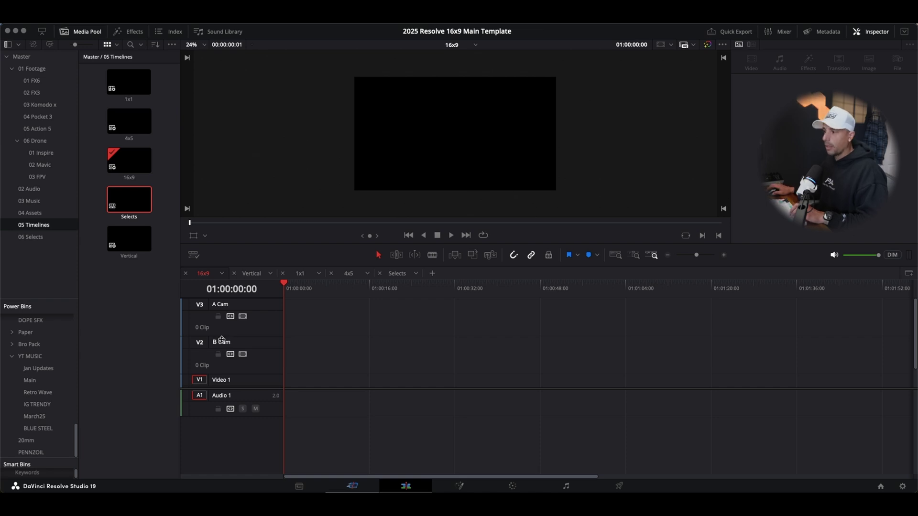
double_click(221, 380)
scroll(226, 378, down, 2)
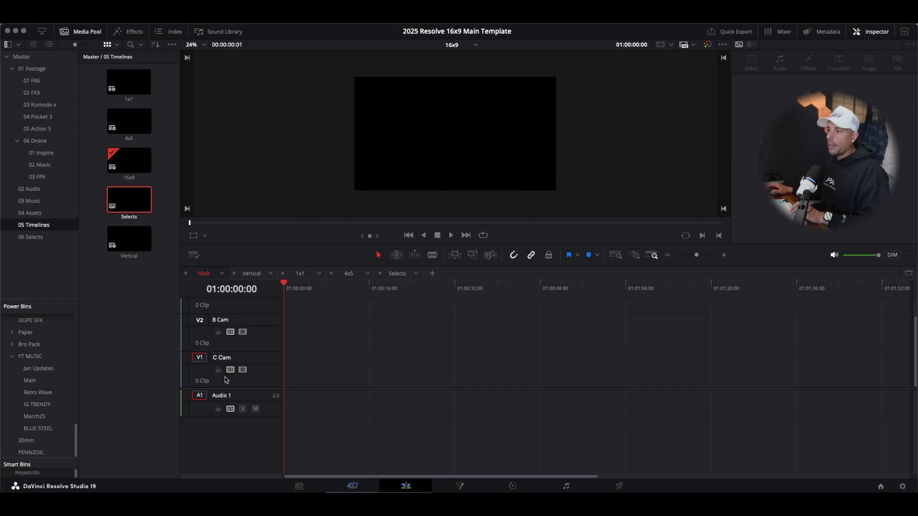
key(Return)
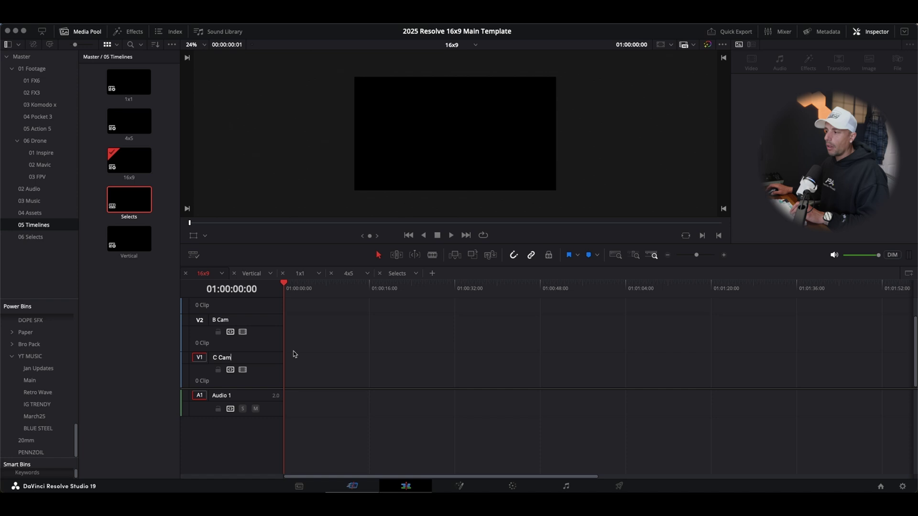
scroll(292, 353, up, 2)
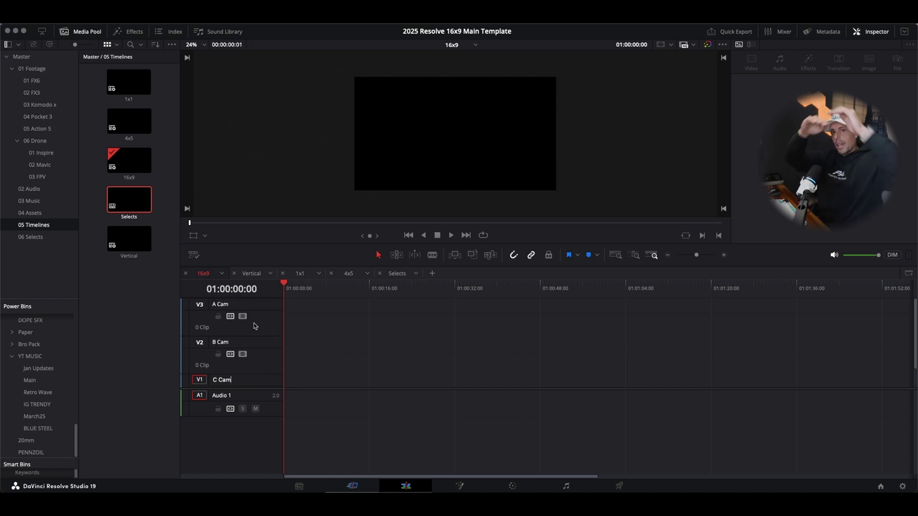
key(Return)
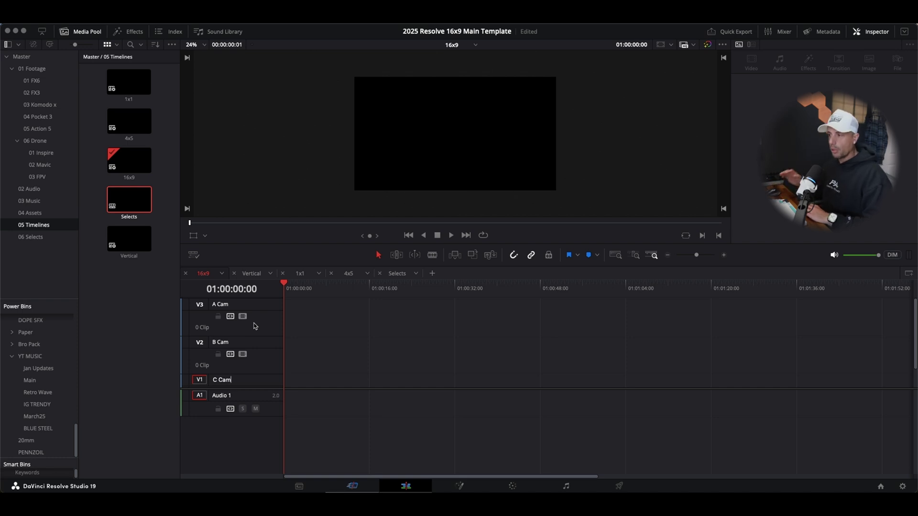
- Add stereo audio tracks Audio 2 and Audio 3 from the track header menu
click(227, 449)
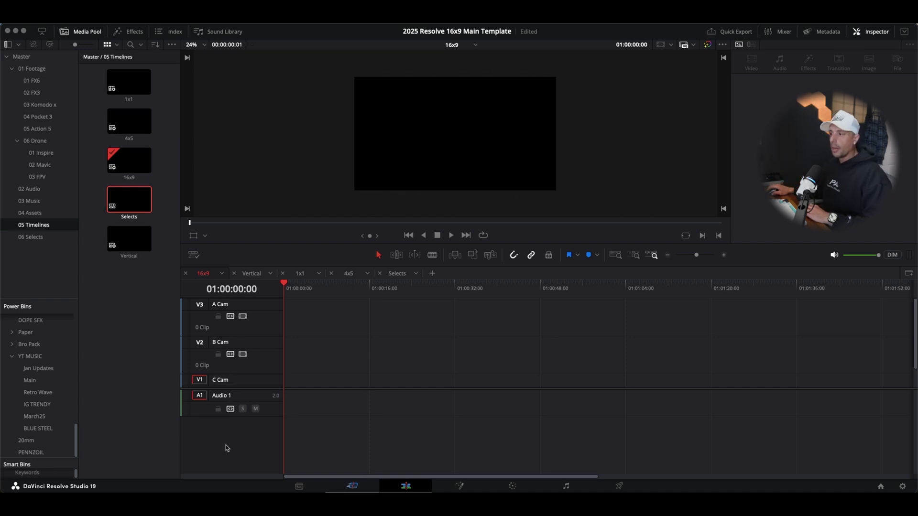
right_click(226, 449)
mouse_move(261, 346)
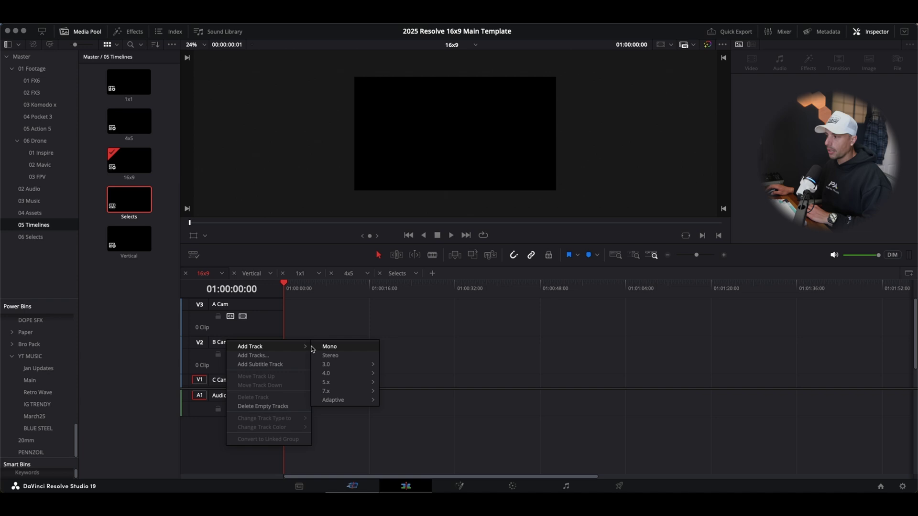
click(355, 356)
right_click(237, 451)
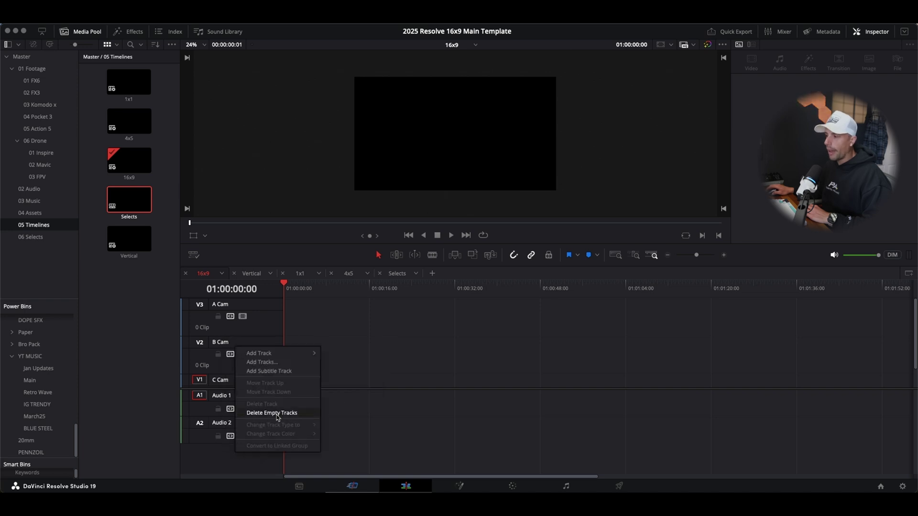
mouse_move(302, 353)
click(337, 362)
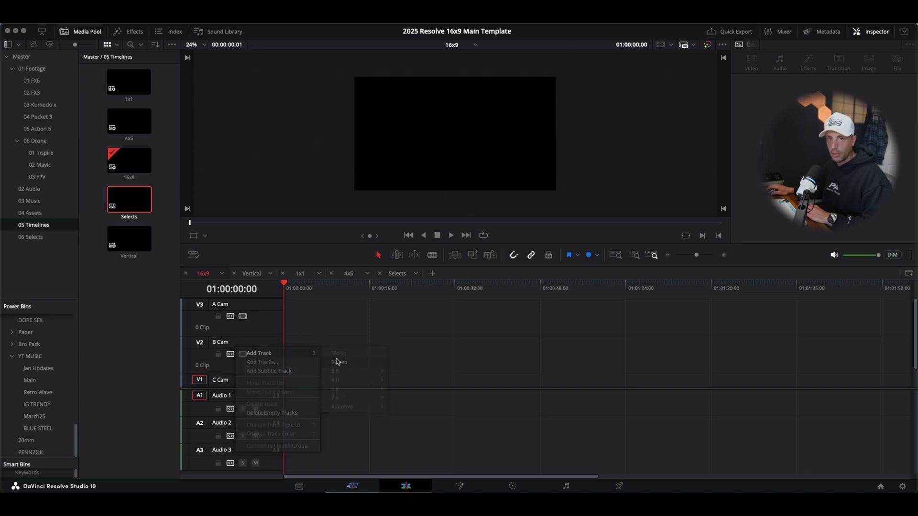
- Add two more stereo audio tracks, Audio 4 and Audio 5
right_click(241, 423)
mouse_move(301, 325)
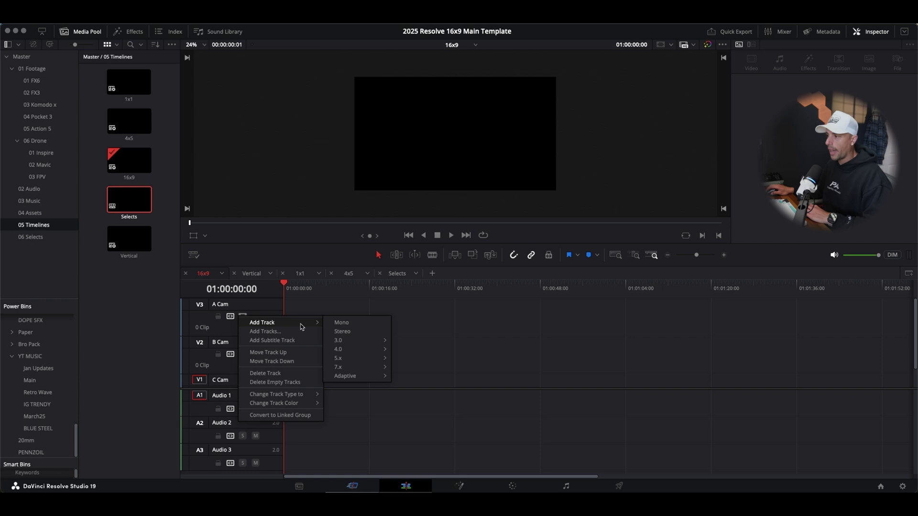
click(346, 331)
right_click(250, 424)
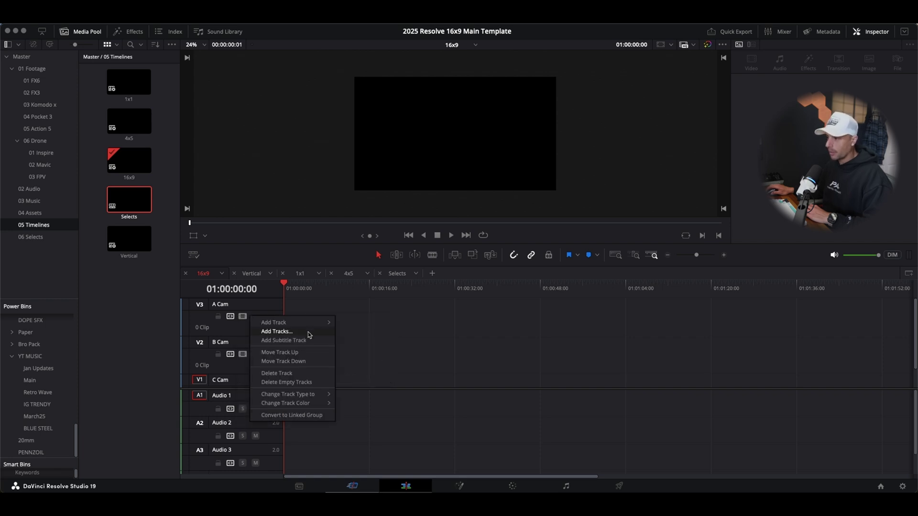
mouse_move(311, 327)
click(357, 332)
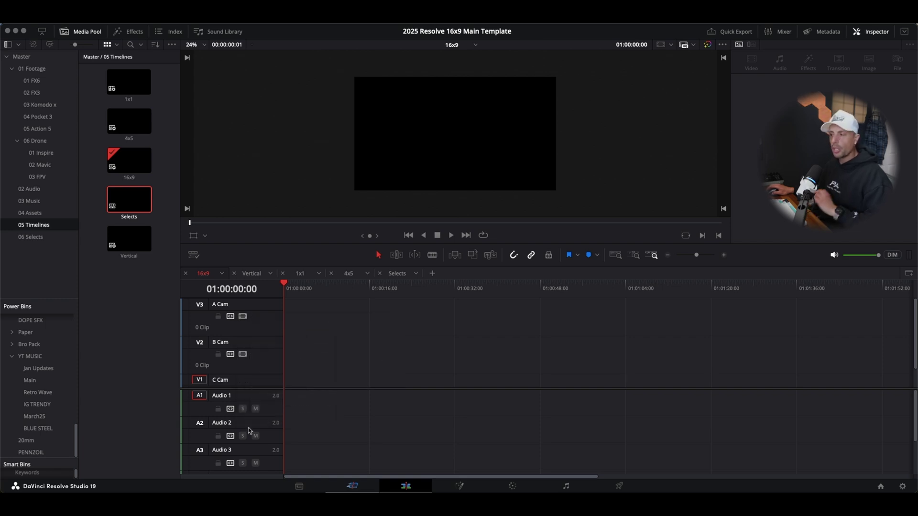
scroll(244, 430, down, 2)
scroll(237, 433, up, 2)
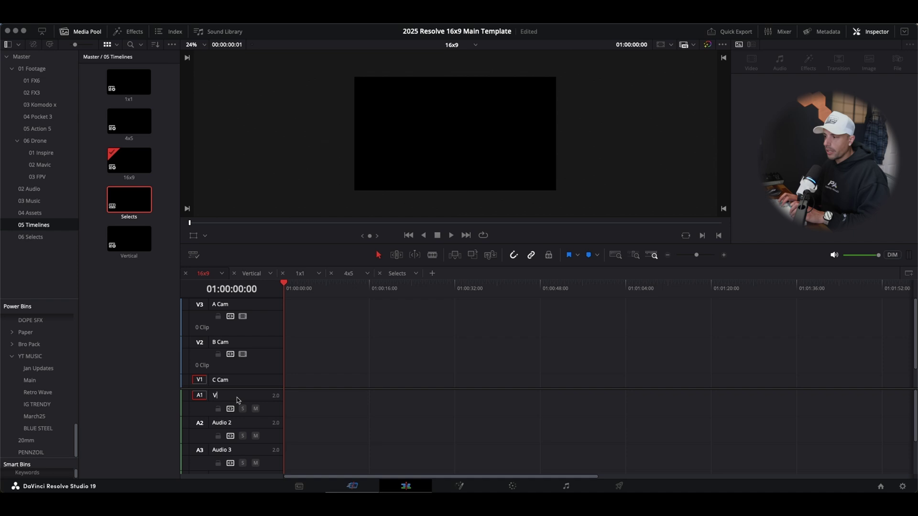
- Finish naming A1 Voice, then name the following audio tracks sfx, AMB and Music
text(e)
double_click(223, 423)
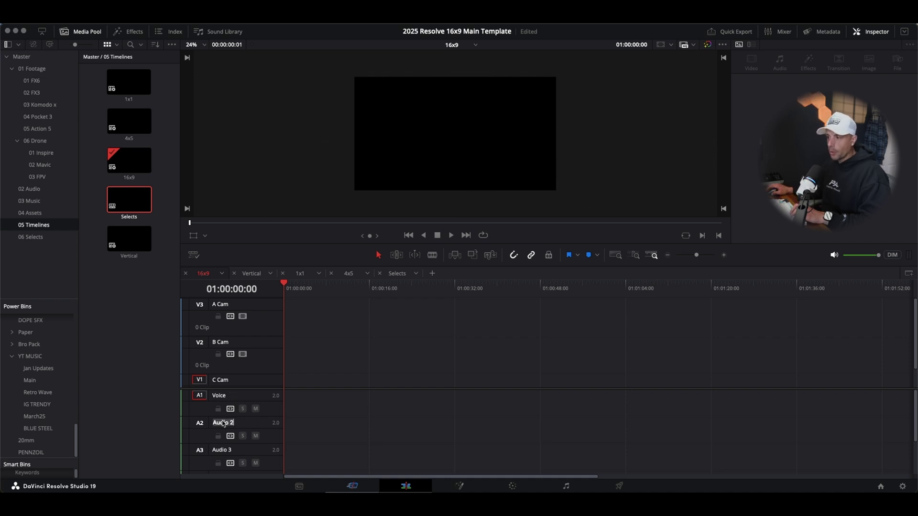
key(Return)
scroll(224, 423, down, 2)
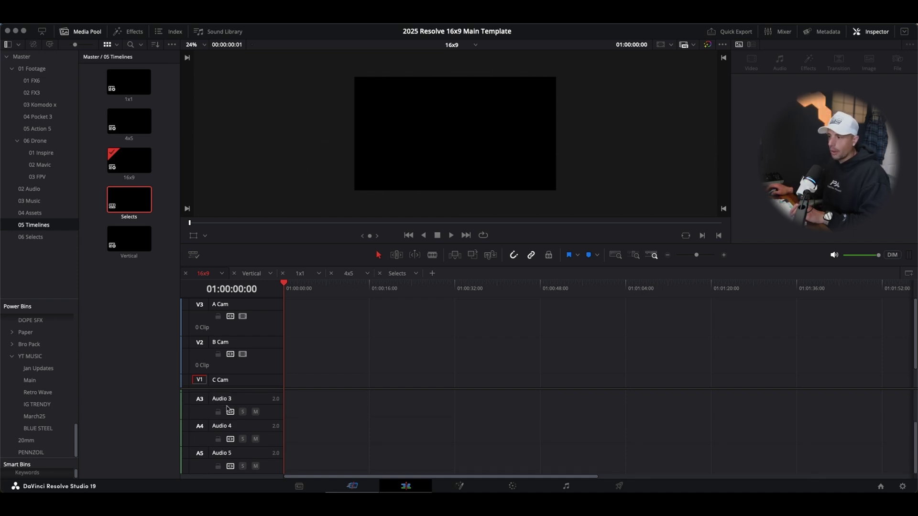
double_click(226, 400)
text(sfx)
double_click(228, 427)
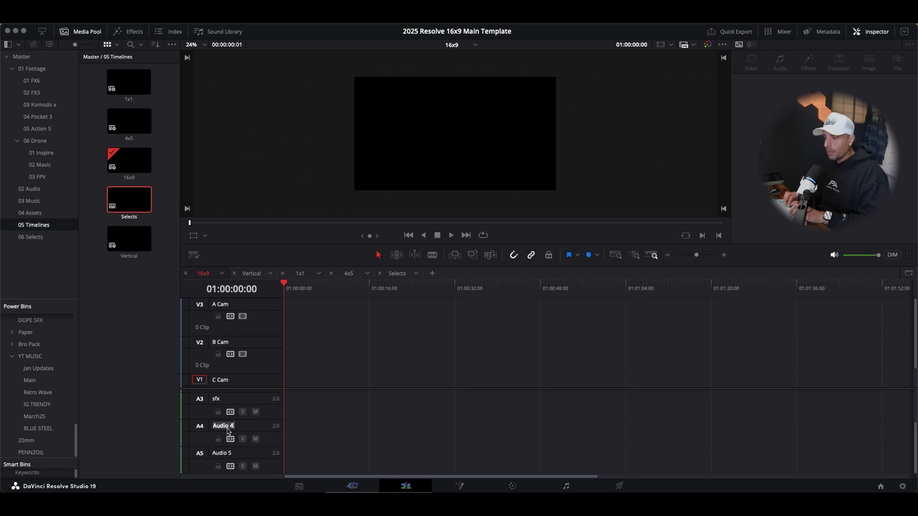
text(AMB)
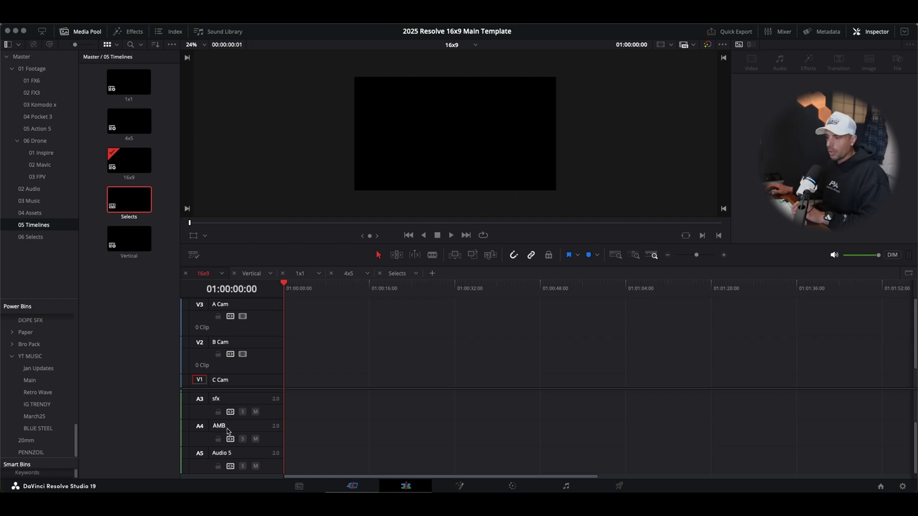
double_click(231, 454)
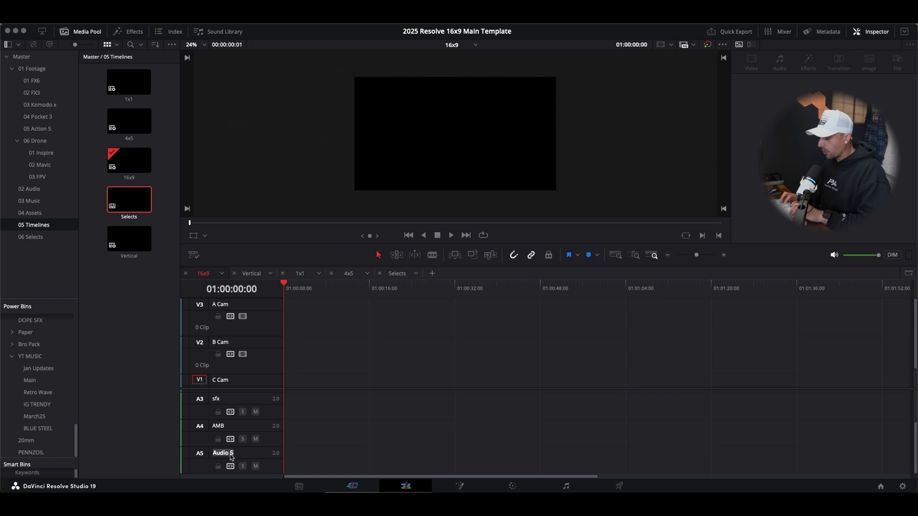
text(Music)
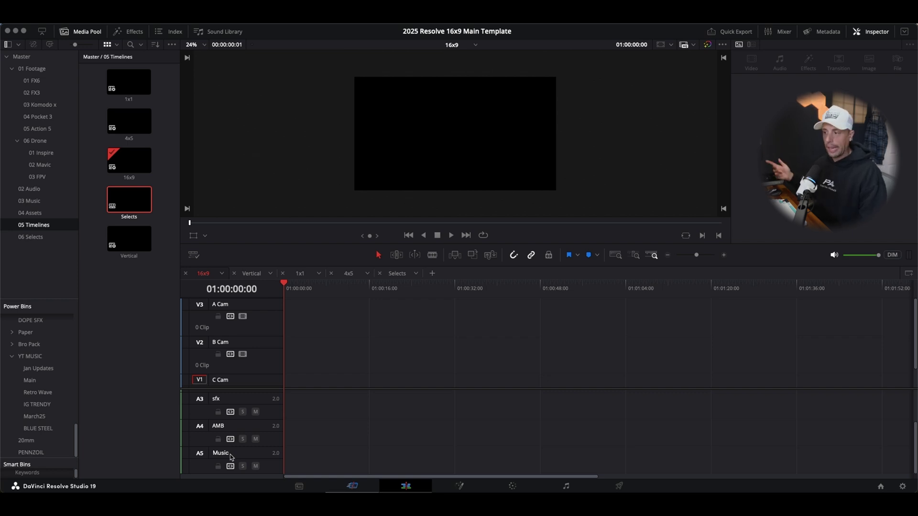
scroll(238, 432, up, 2)
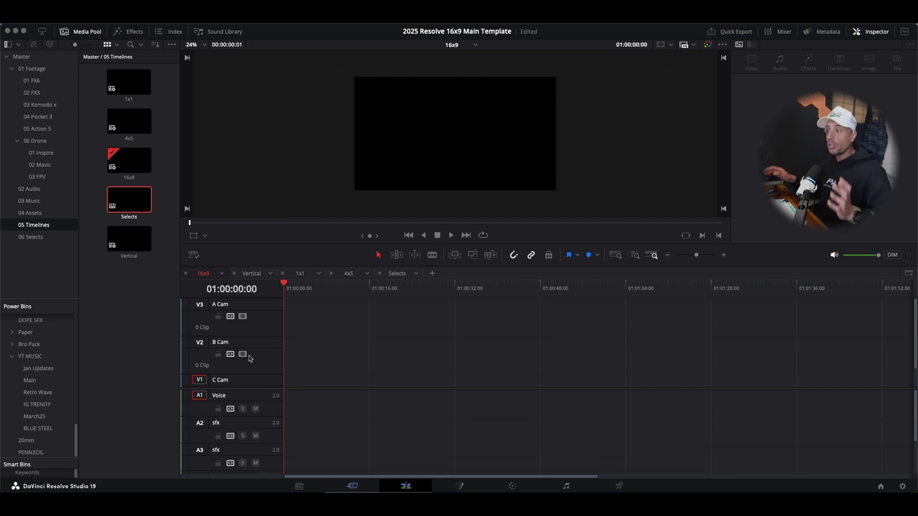
click(253, 274)
click(302, 273)
click(348, 273)
click(397, 273)
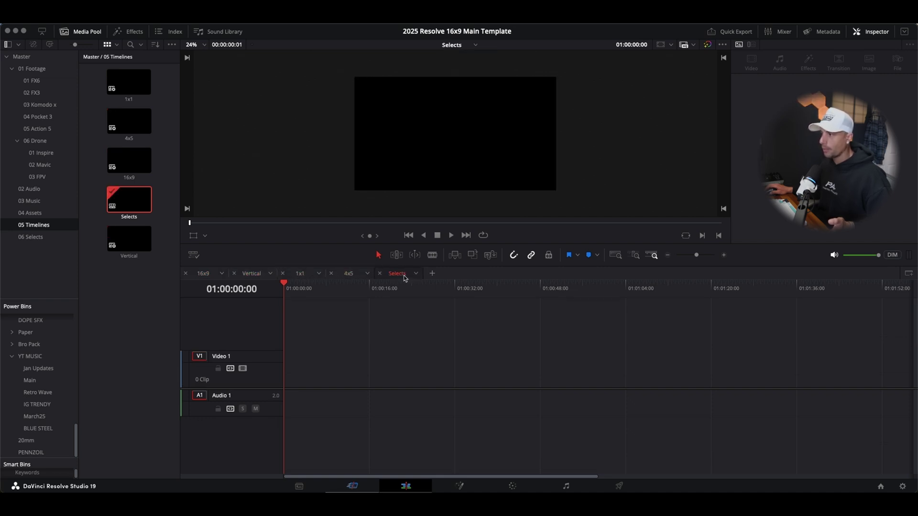
click(244, 277)
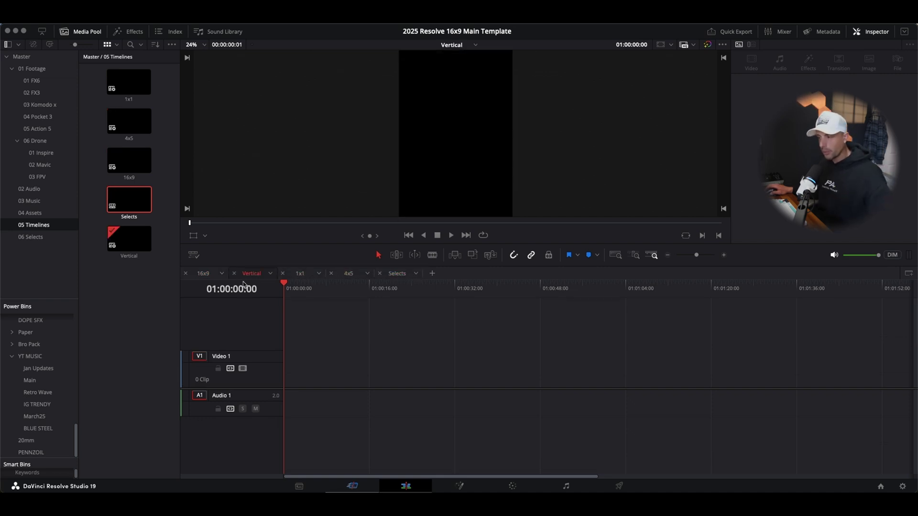
click(203, 274)
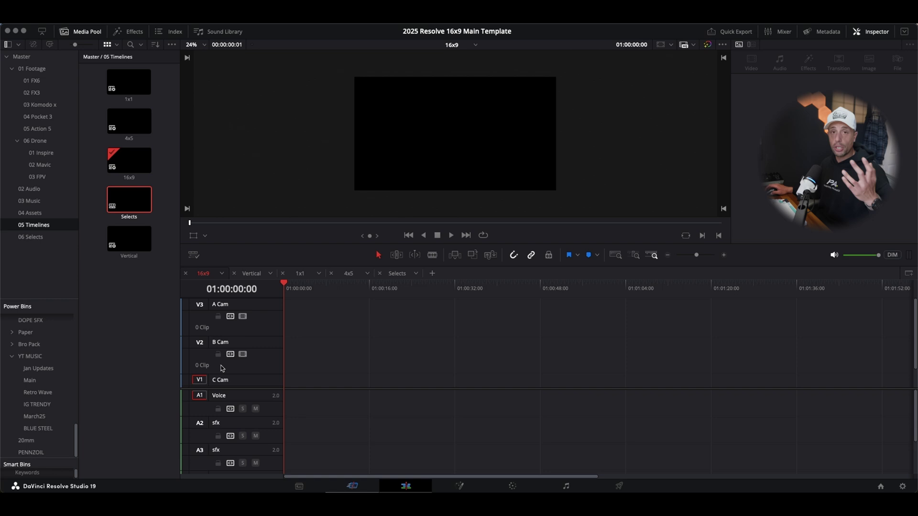
scroll(218, 376, down, 2)
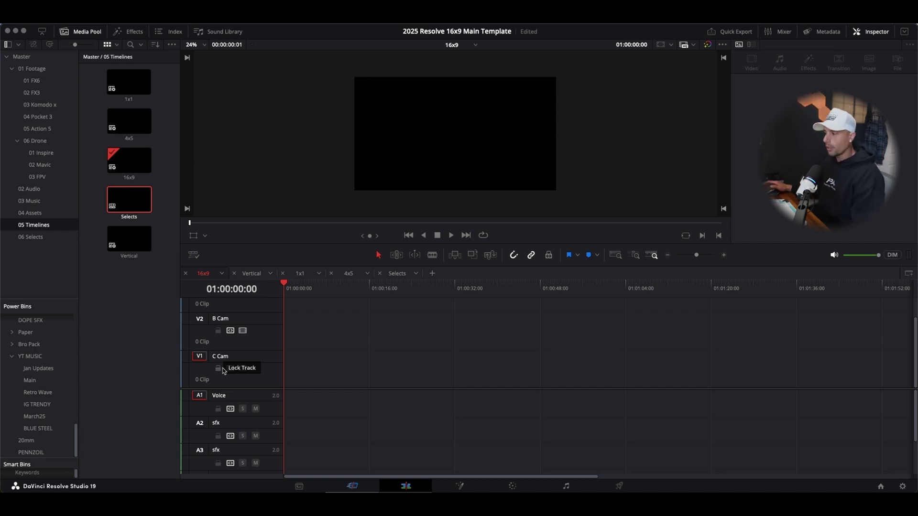
- On the Fairlight page, insert Alex 'Voice' Audio Butler on the Voice channel and close its window
click(566, 486)
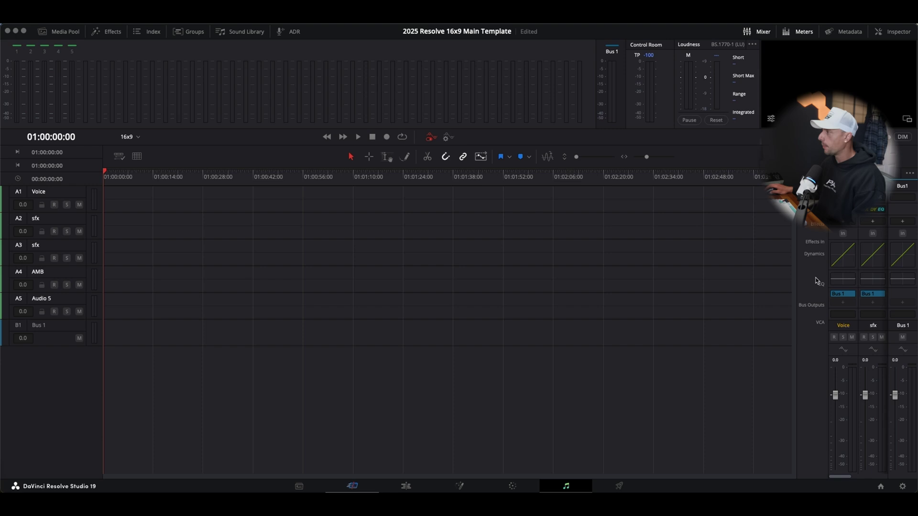
click(873, 221)
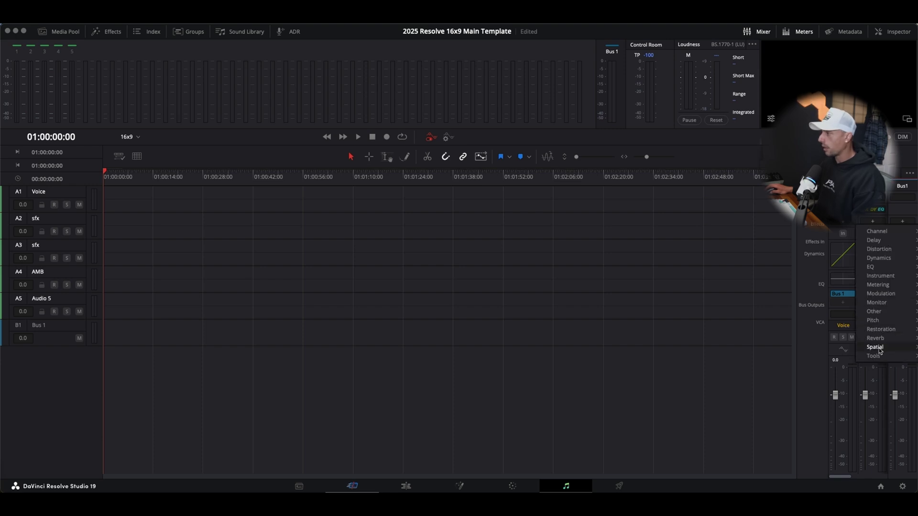
mouse_move(874, 356)
mouse_move(832, 366)
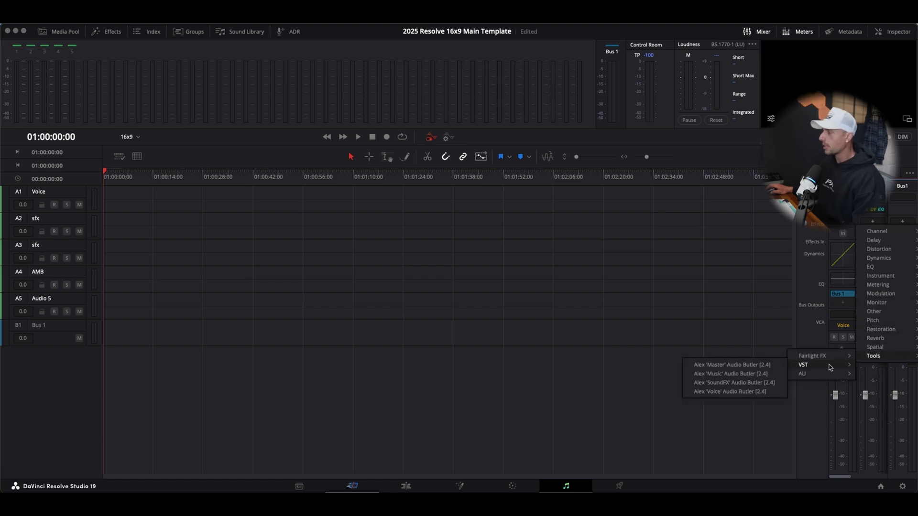
click(723, 393)
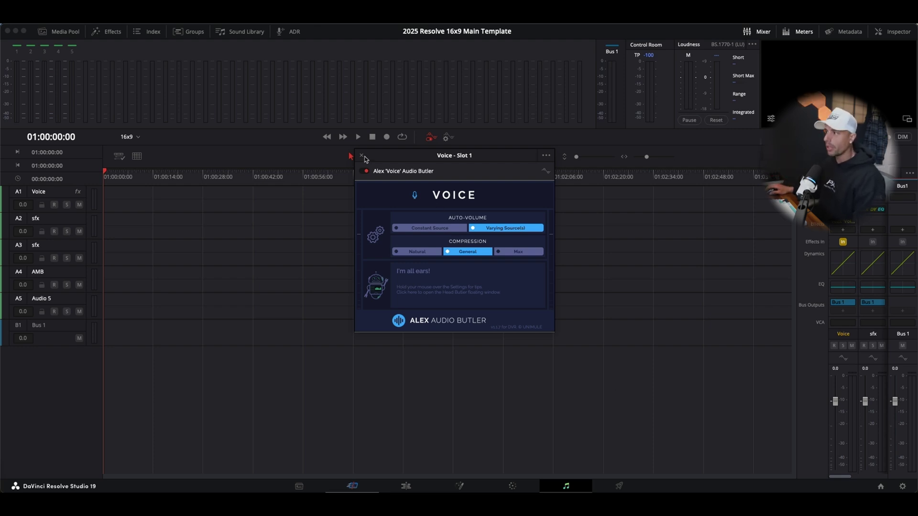
click(362, 157)
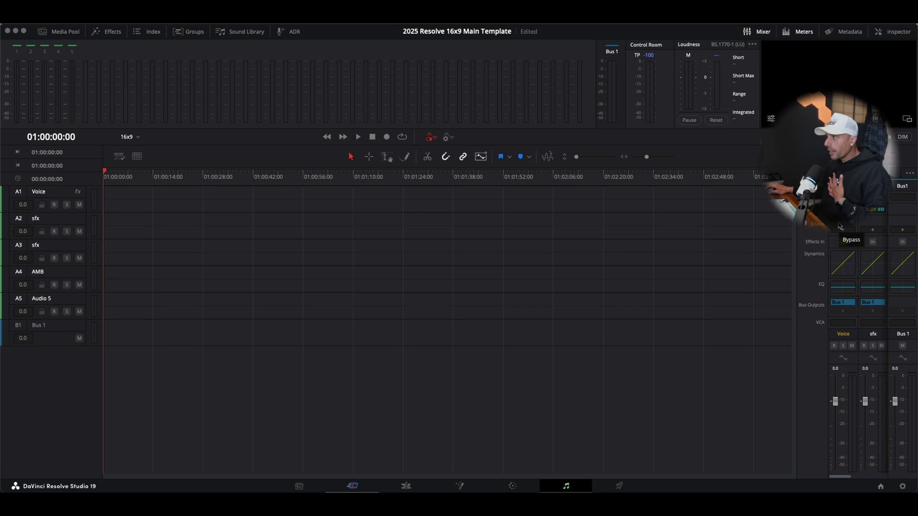
- On the Edit page, collapse the 06 Drone and 01 Footage bins, select Master, and save
click(406, 486)
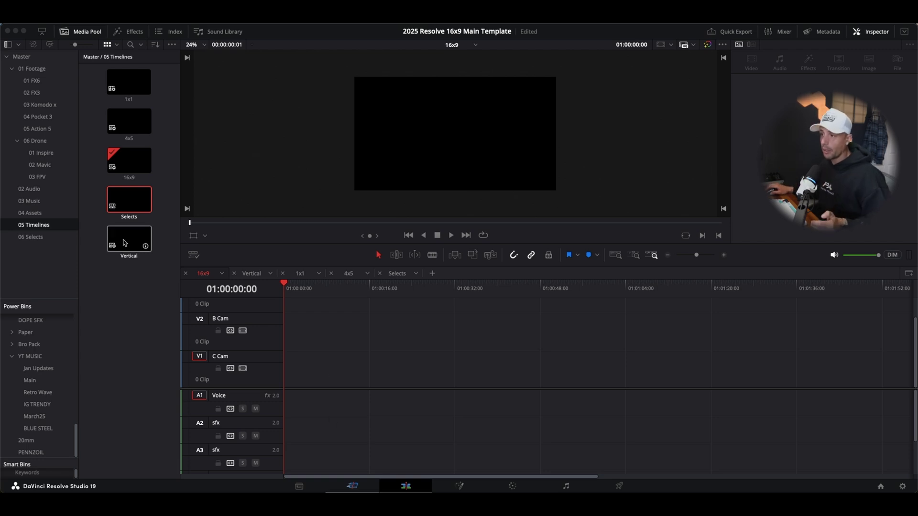
click(18, 142)
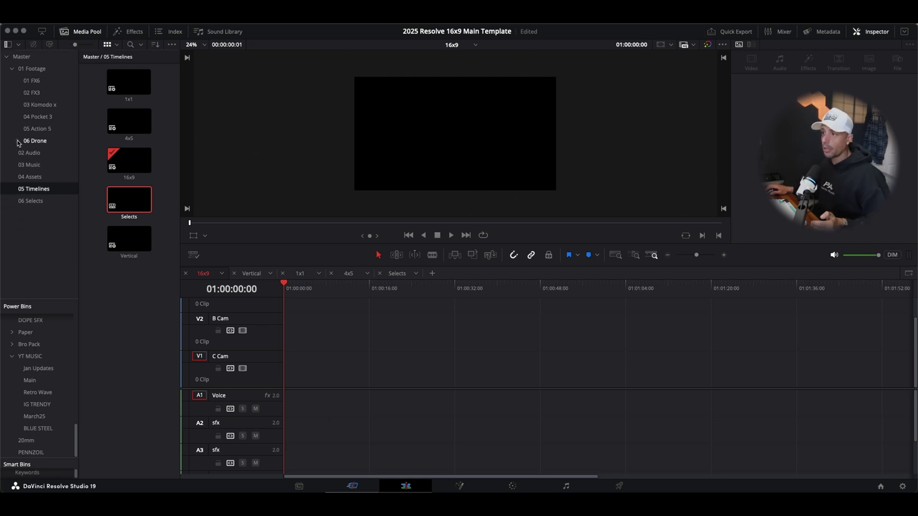
click(12, 68)
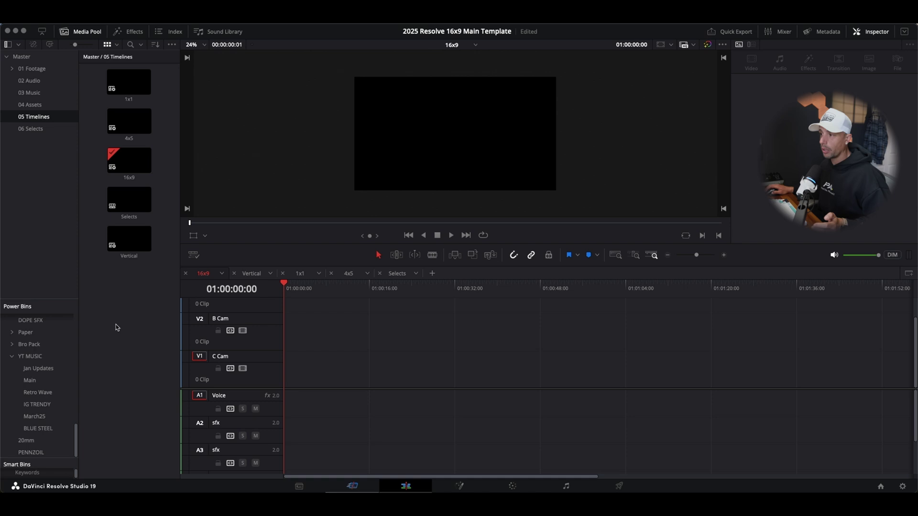
click(30, 56)
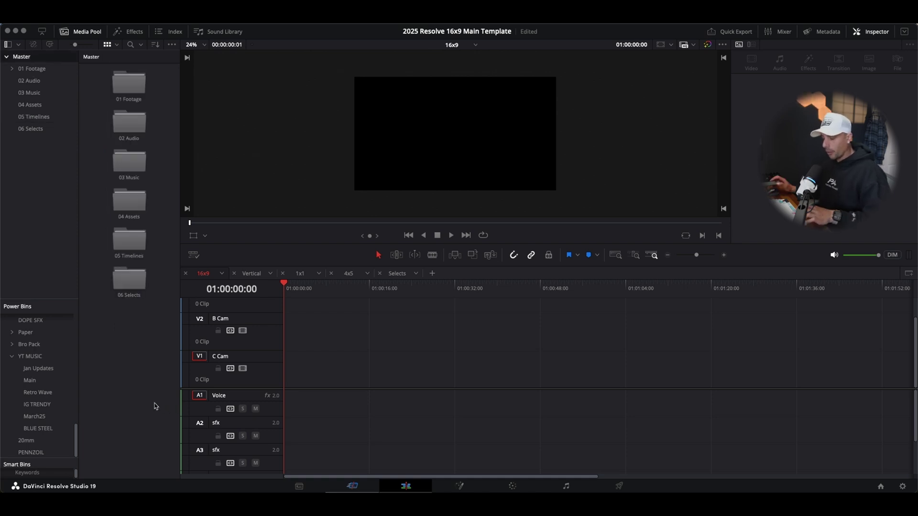
key(super+s)
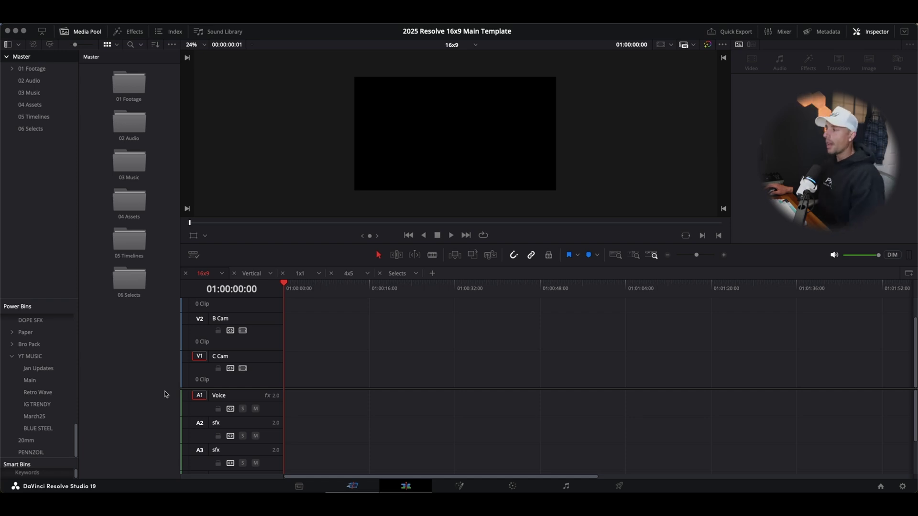
scroll(390, 168, up, 1)
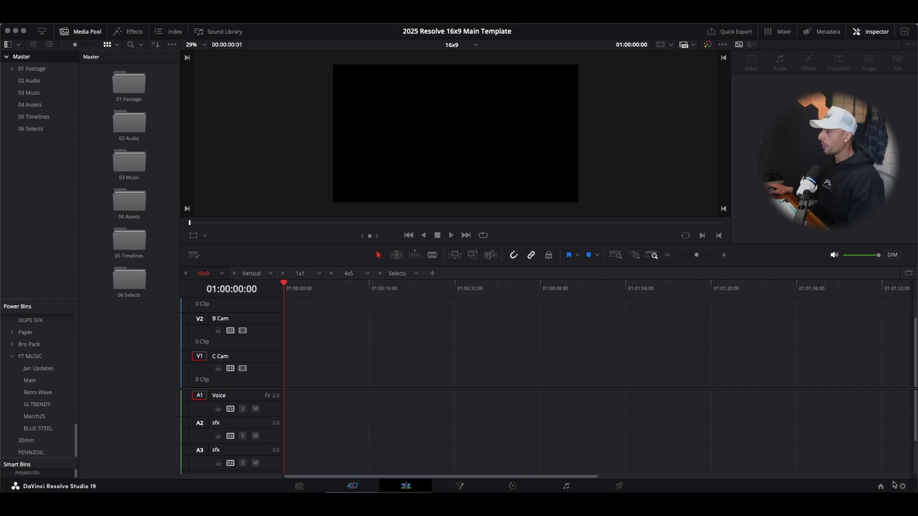
- Open the Project Manager, close it, then reopen it
click(881, 486)
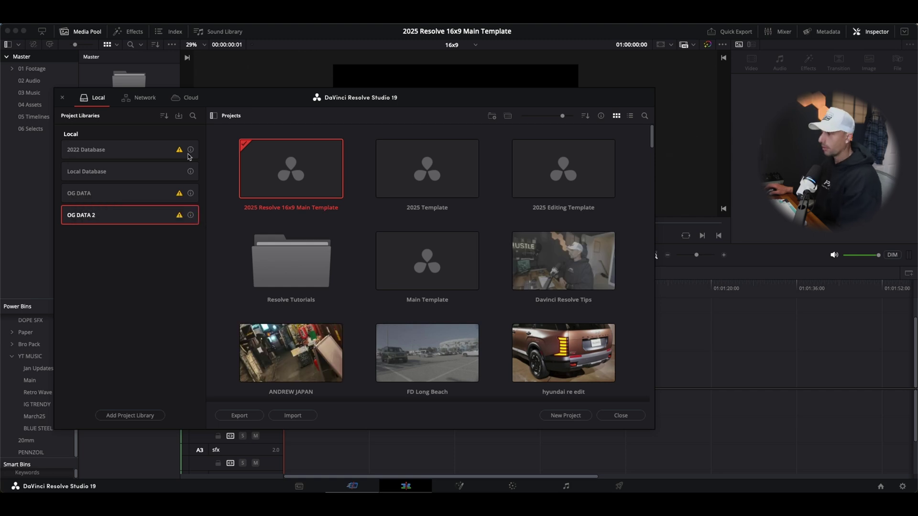
click(637, 419)
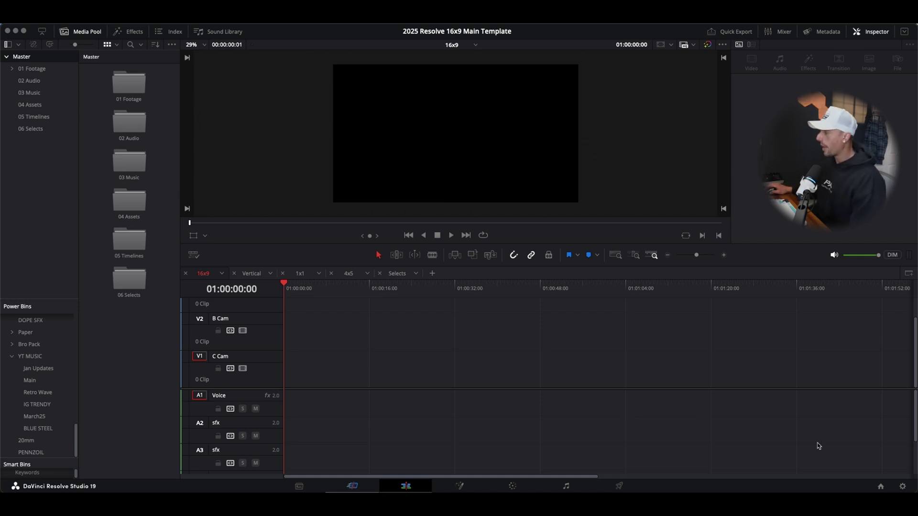
click(879, 487)
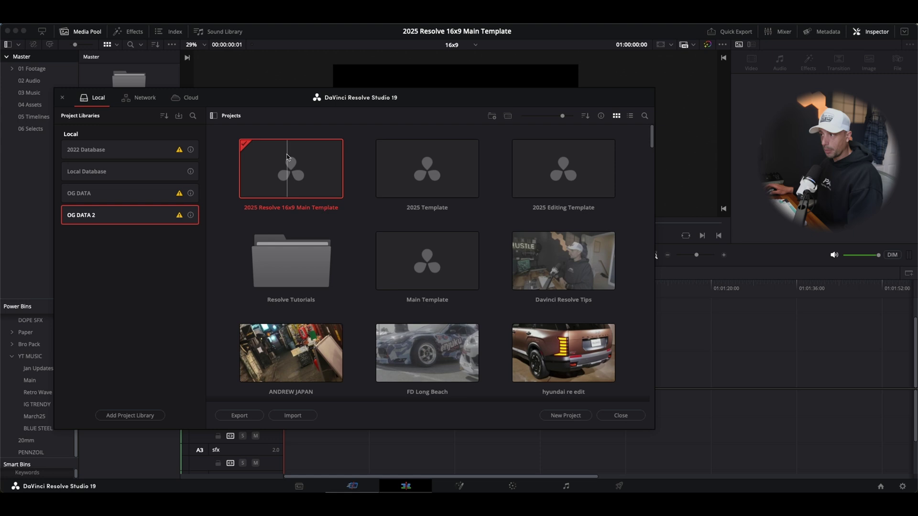
- Reload 2025 Resolve 16x9 Main Template in Read Only mode, confirming the reload
right_click(304, 157)
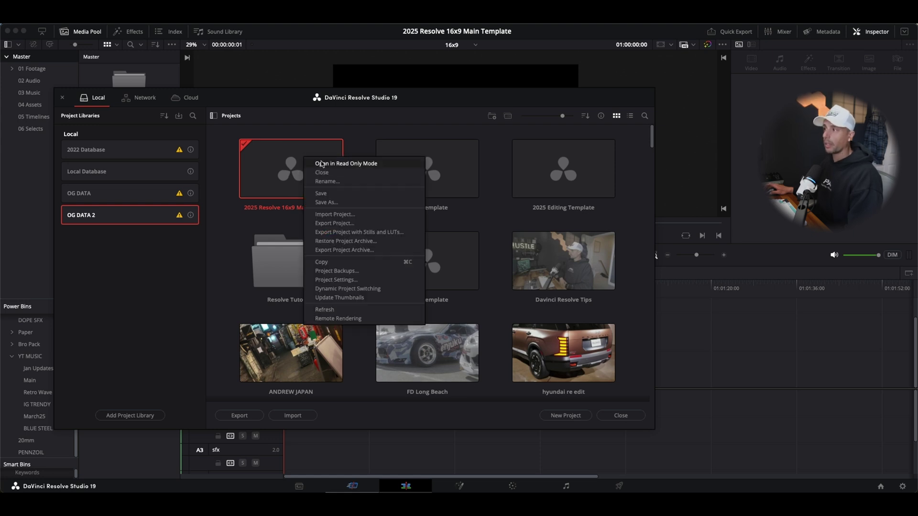
click(339, 165)
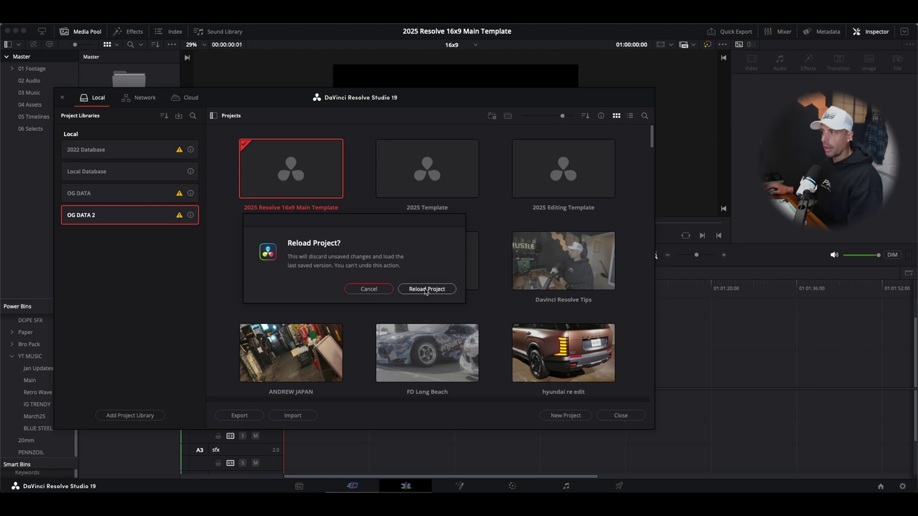
click(428, 290)
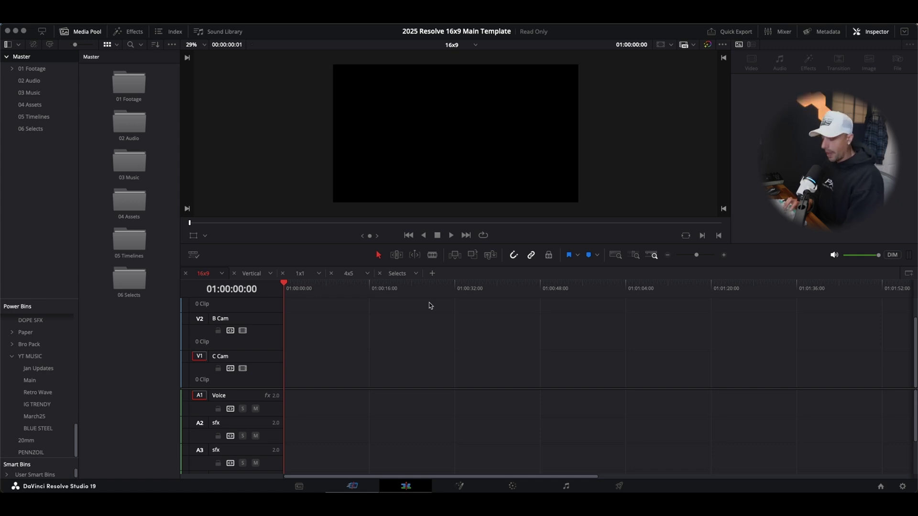
- Save as new project 'Davinci youtube tutorial tips and tricks' without copying render cache
key(super+shift+s)
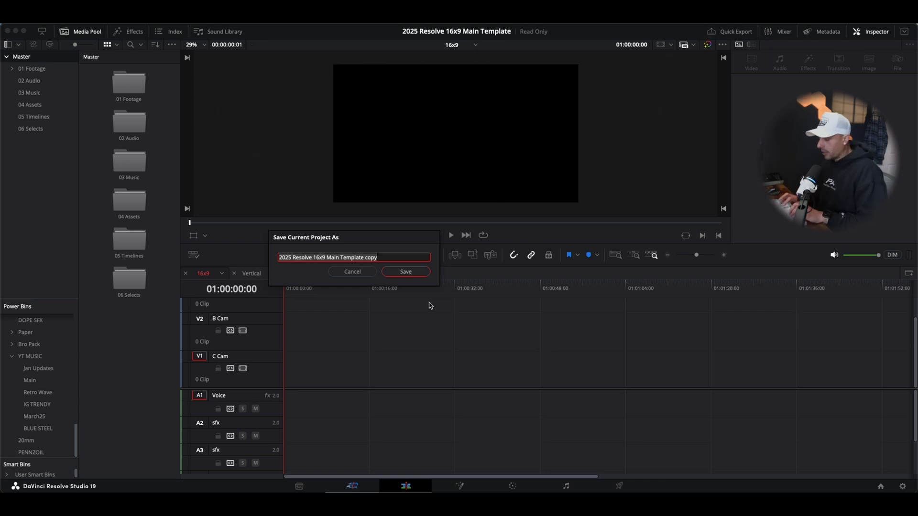
text(Da)
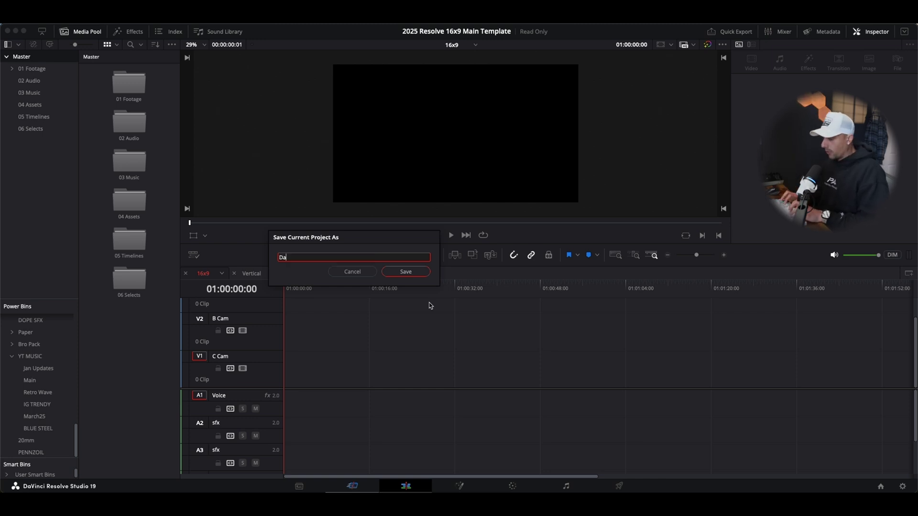
text(vinci )
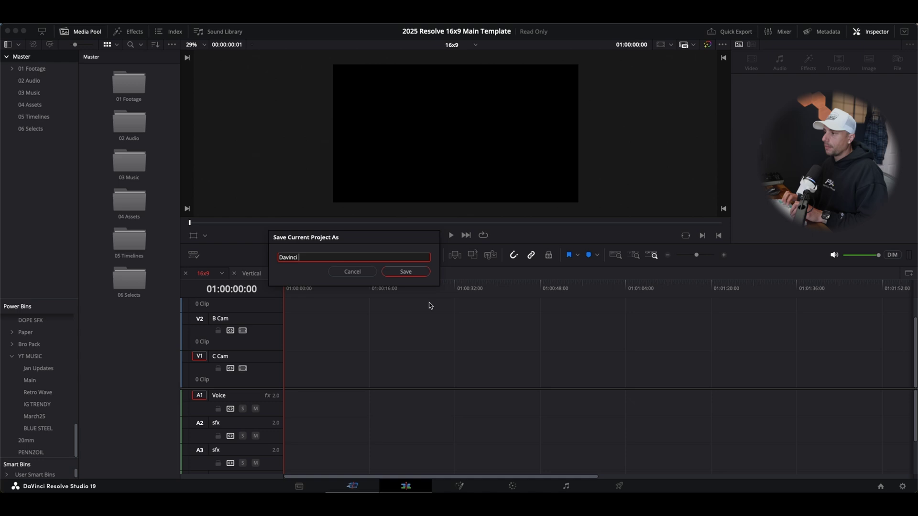
text(youtube tutorial t)
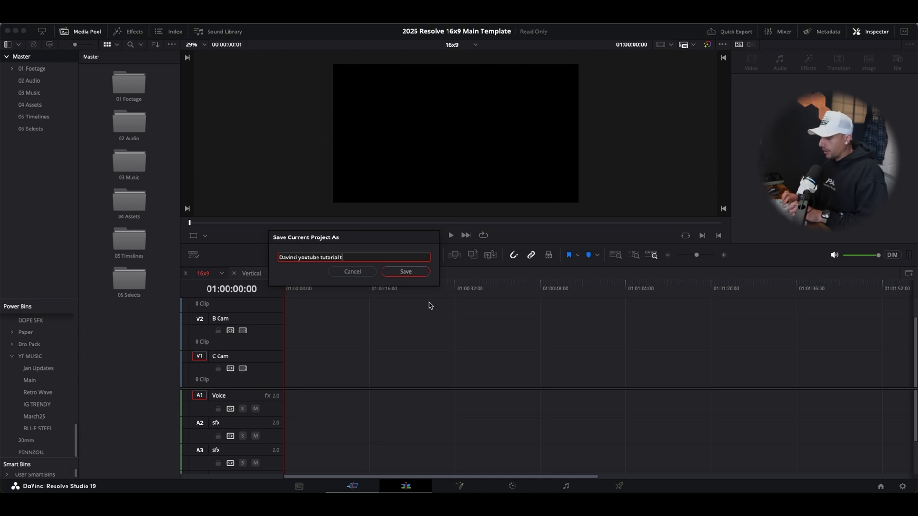
text(ips and tricks)
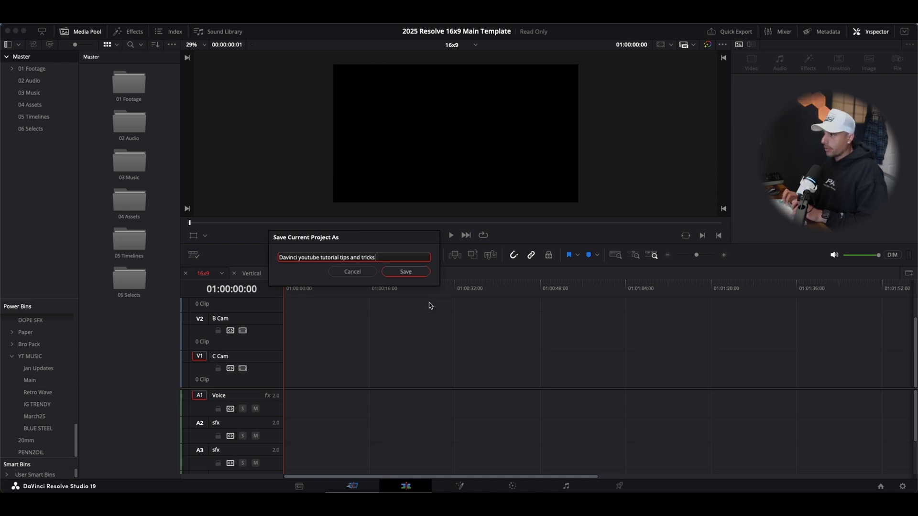
key(Return)
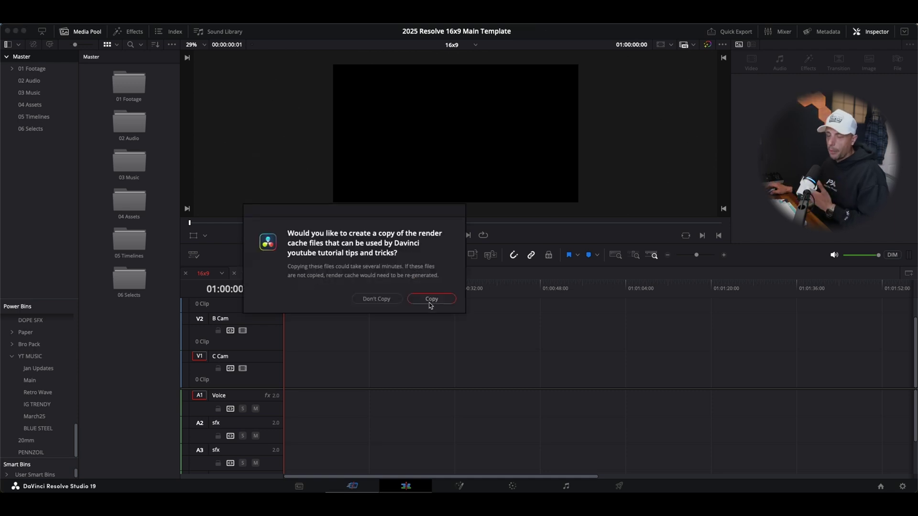
click(388, 299)
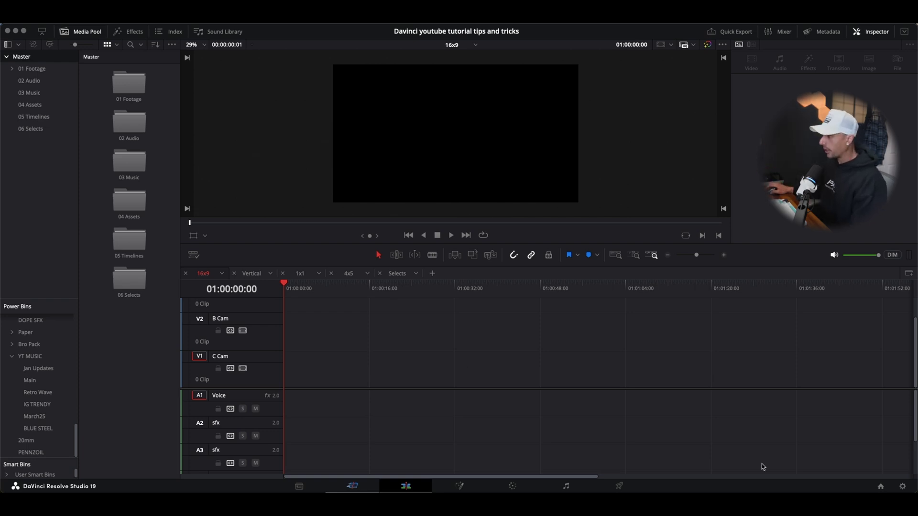
- Open the Project Manager from the Home icon
click(881, 486)
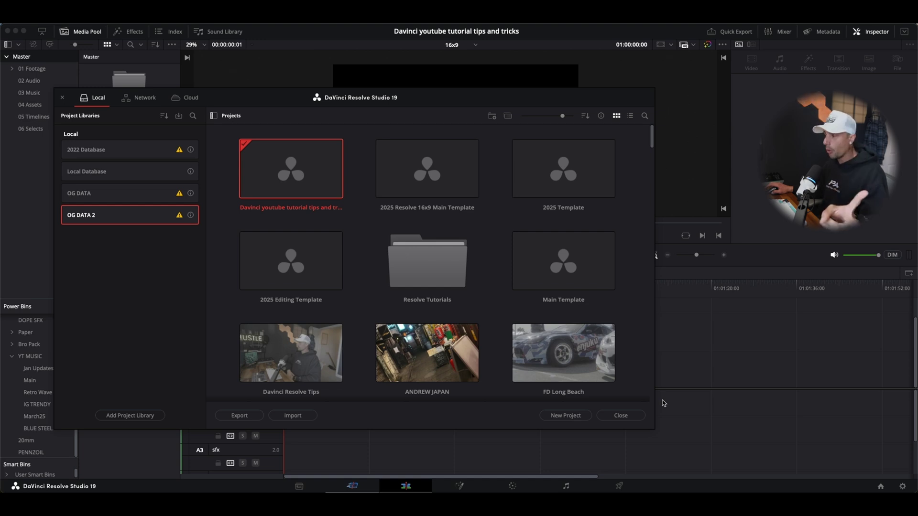
- Close the Project Manager and nudge the playhead back and forth by a frame
click(629, 414)
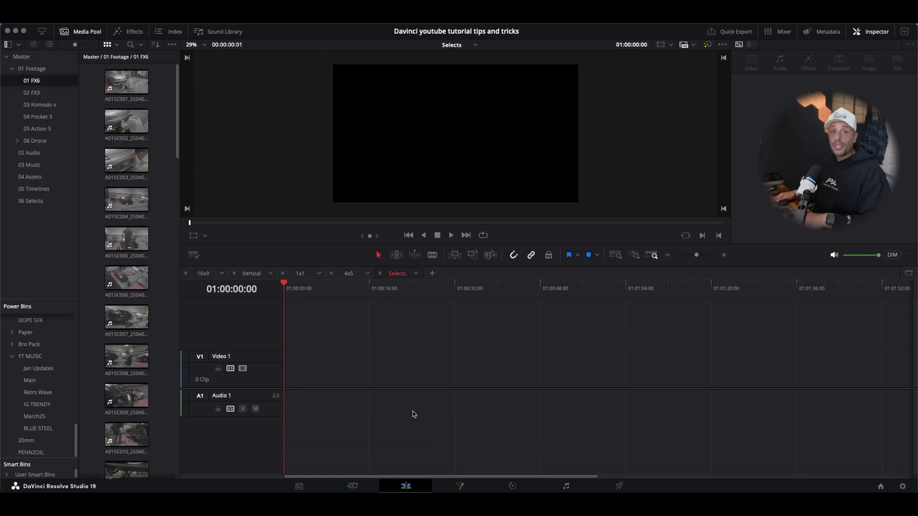
key(Right)
key(Right)
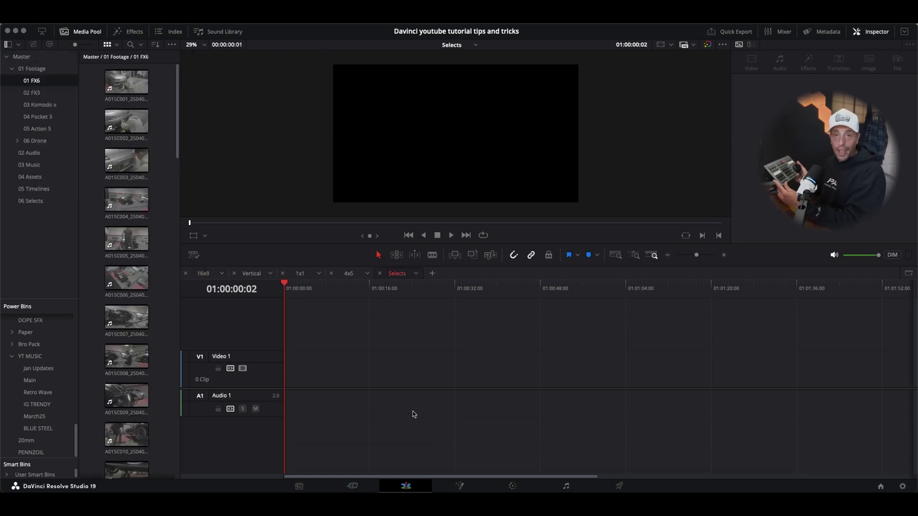
key(Left)
key(Right)
key(Right)
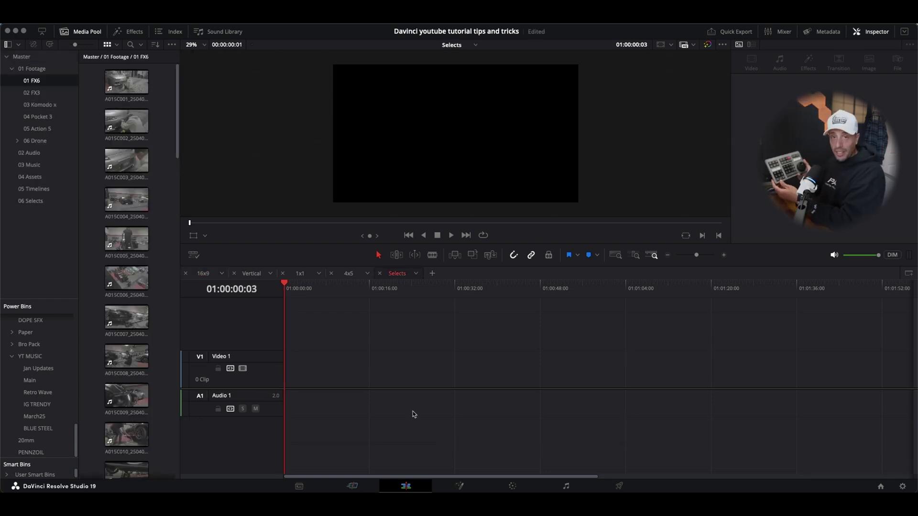
key(Left)
key(Left)
key(Left)
key(Right)
key(Right)
key(Left)
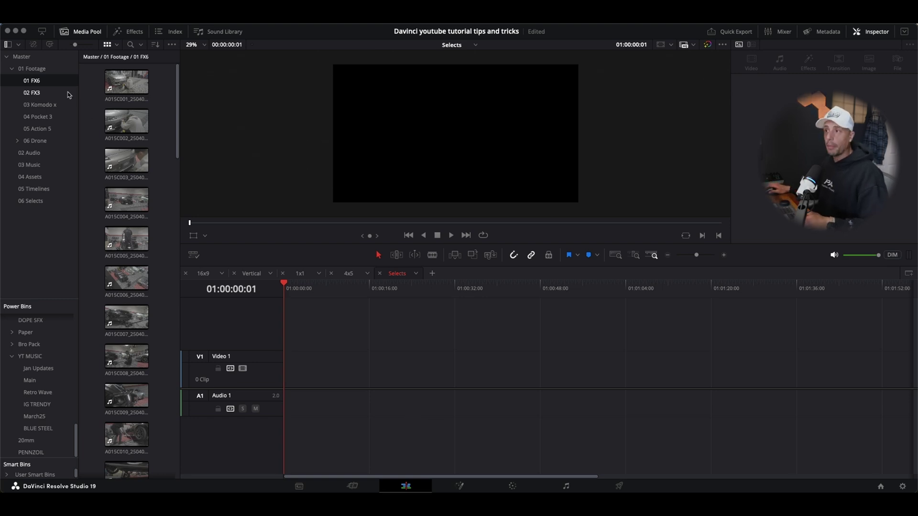
- Preview clips A015C005, A015C006 and A015C007 in the viewer
click(117, 244)
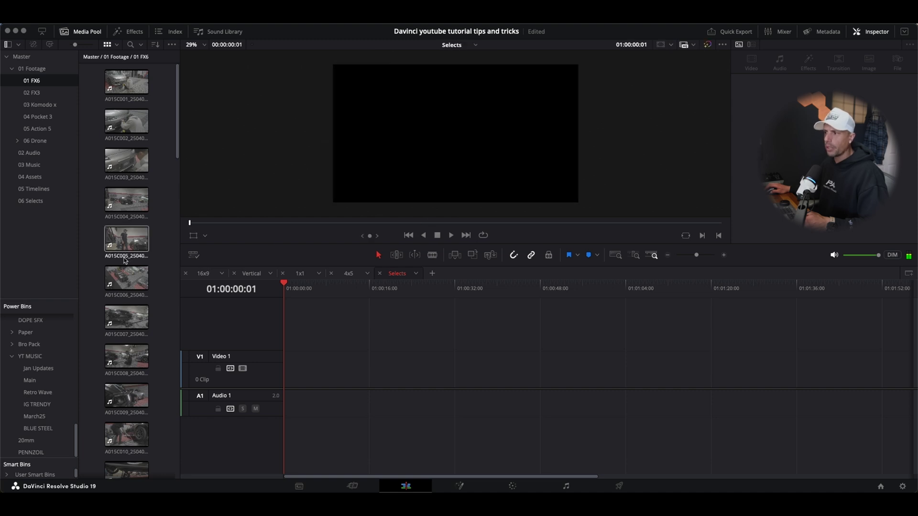
click(129, 279)
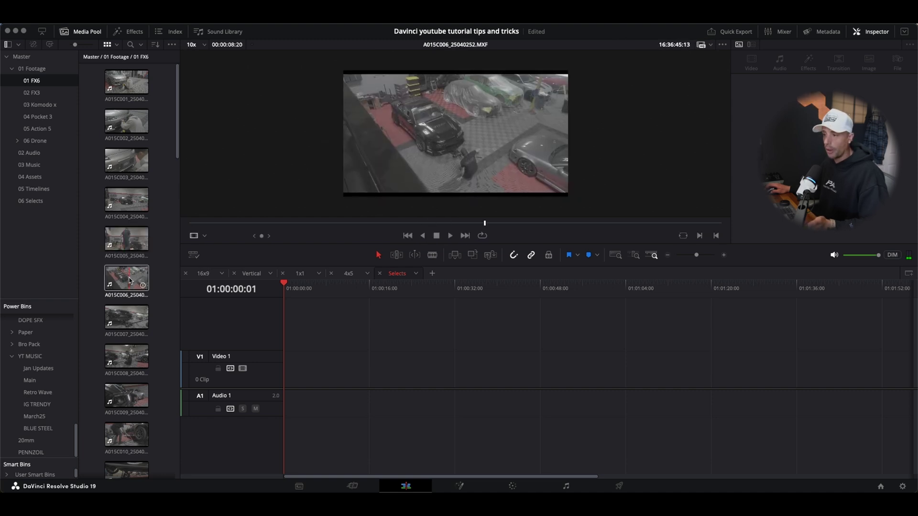
click(136, 316)
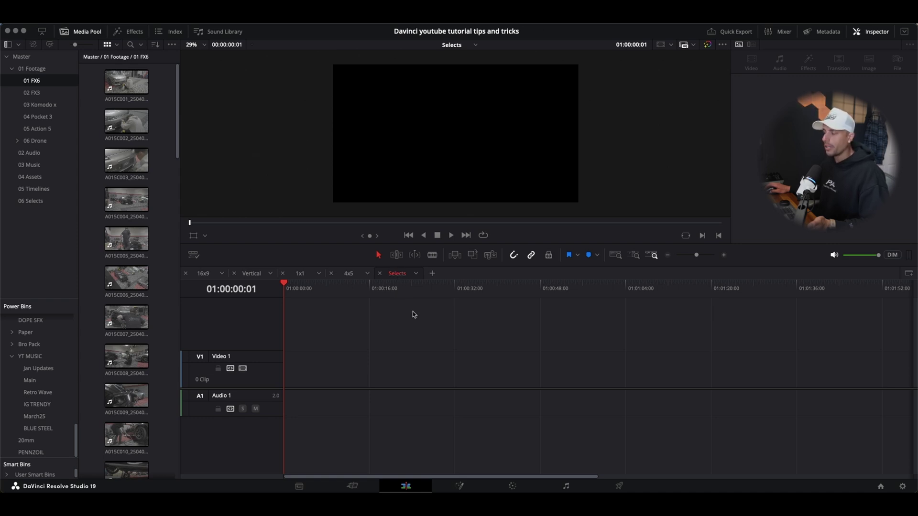
- On the Cut page, play the FX6 source tape from its first frame and shuttle forward with L
click(353, 486)
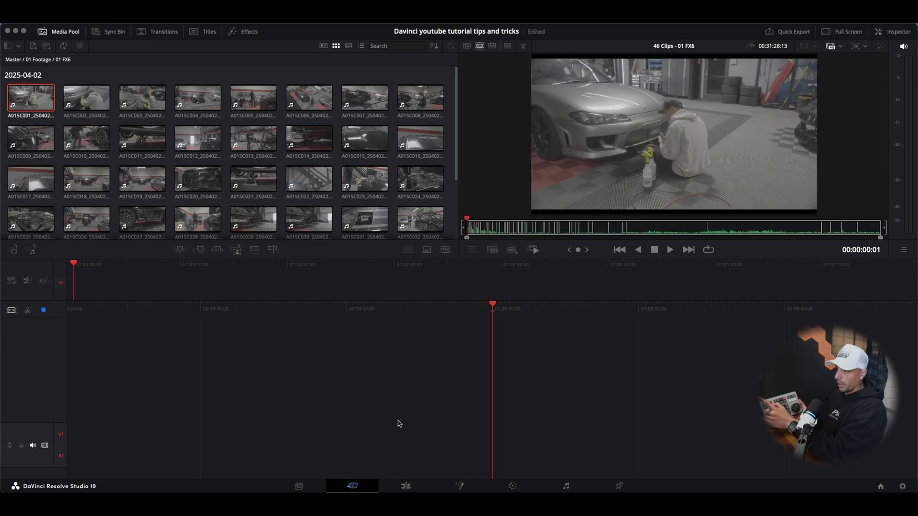
key(space)
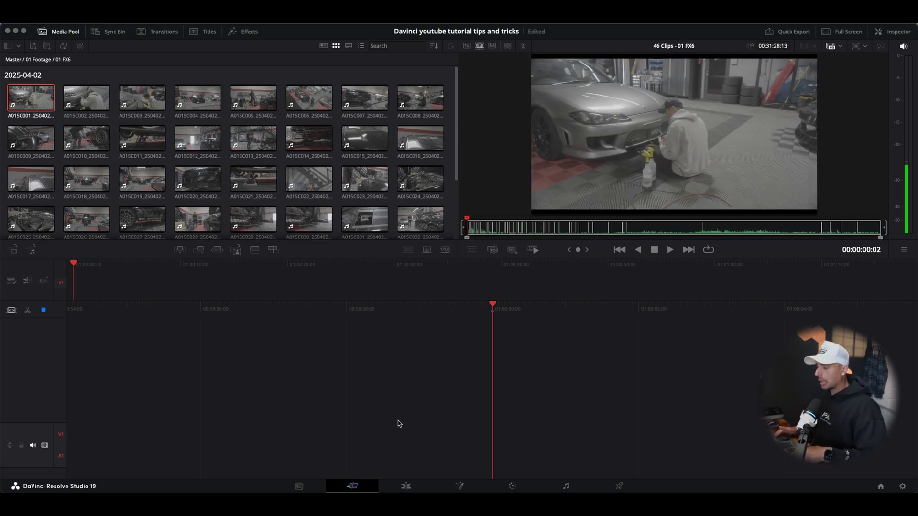
key(Left)
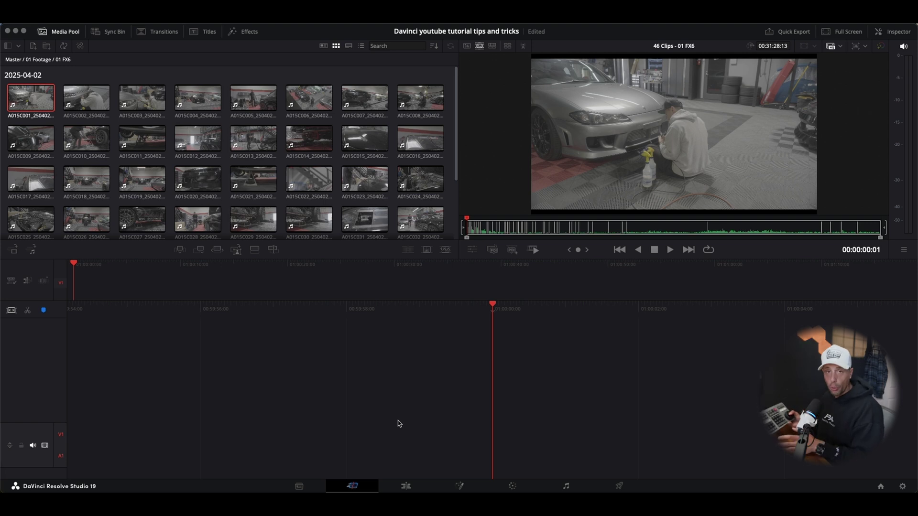
key(Left)
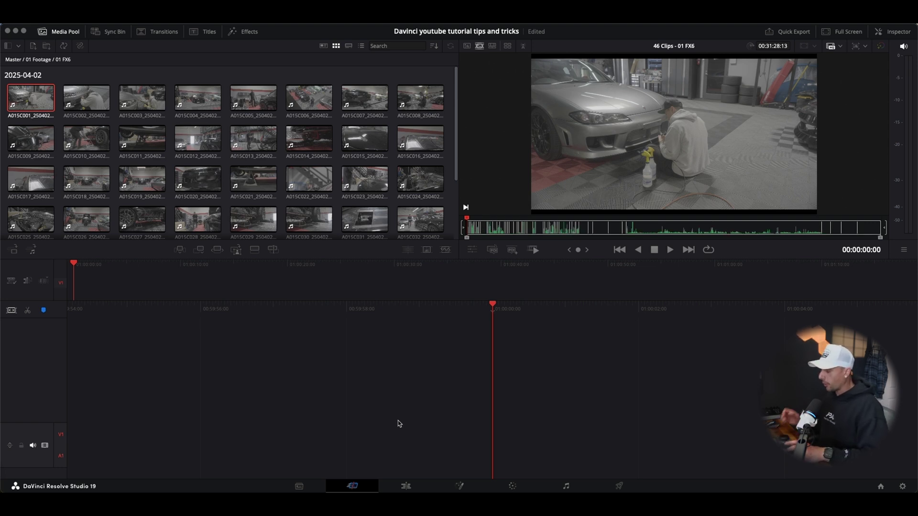
key(l)
key(l)
key(l)
key(l)
key(l)
key(l)
key(l)
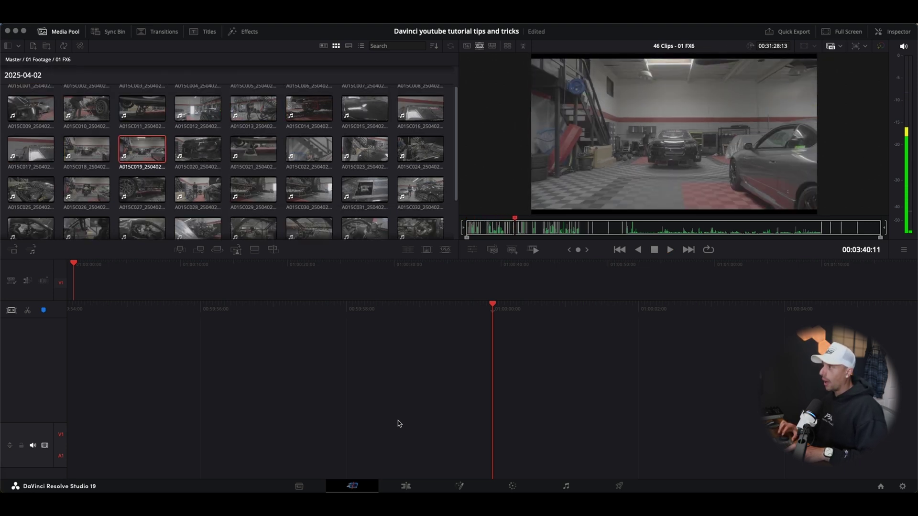
- Stop playback and shuttle back with J/K to clip A015C005
key(k)
key(j)
key(j)
key(j)
key(j)
key(j)
key(j)
key(j)
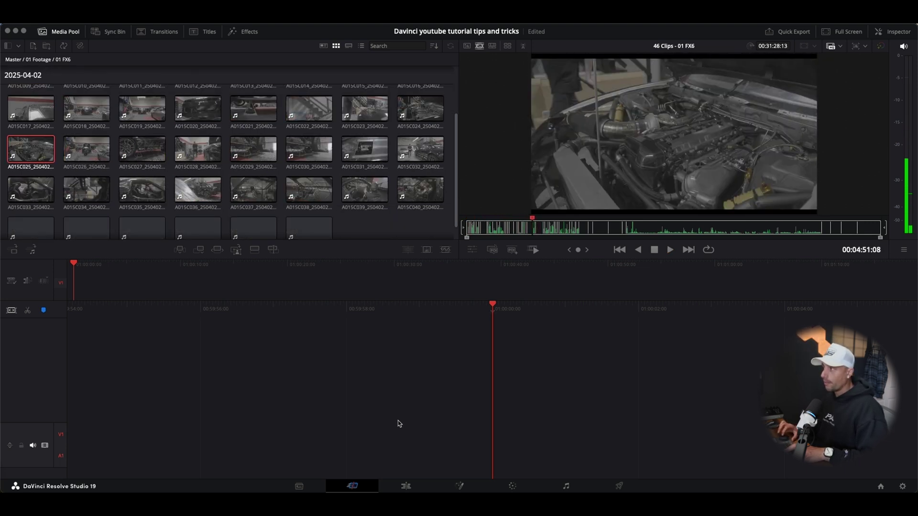
key(k)
key(j)
key(j)
key(j)
key(j)
key(j)
key(j)
key(j)
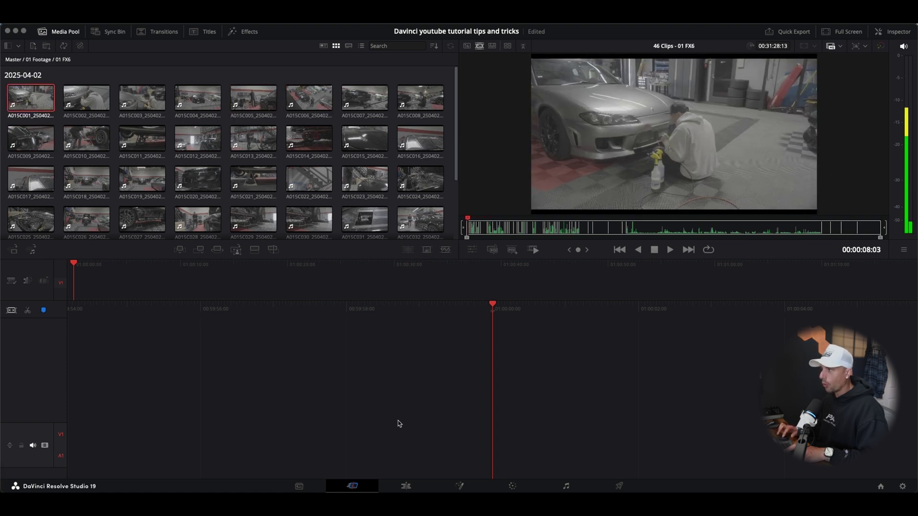
key(k)
key(j)
key(j)
key(j)
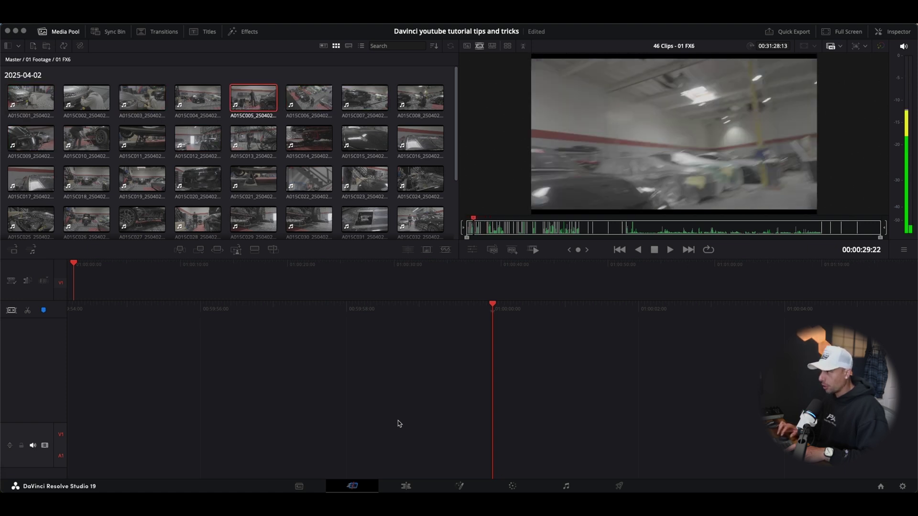
key(k)
key(j)
key(j)
key(j)
key(k)
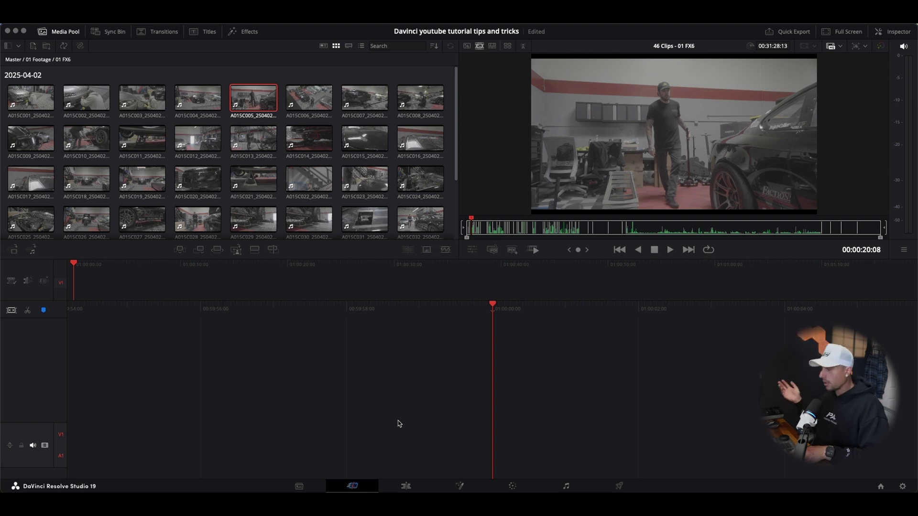
- Step between clips A015C007 and A015C006, then play to the jack-pushing shot
key(Right)
key(Right)
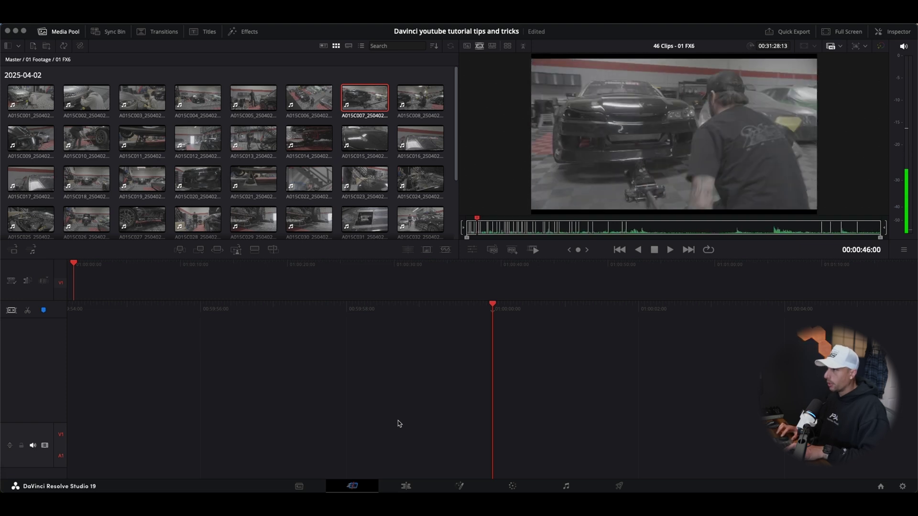
key(Left)
key(Left)
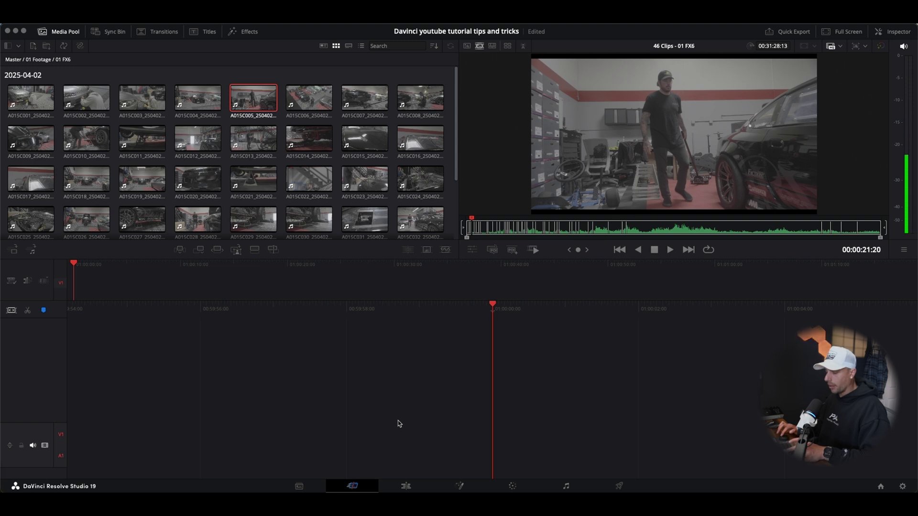
key(l)
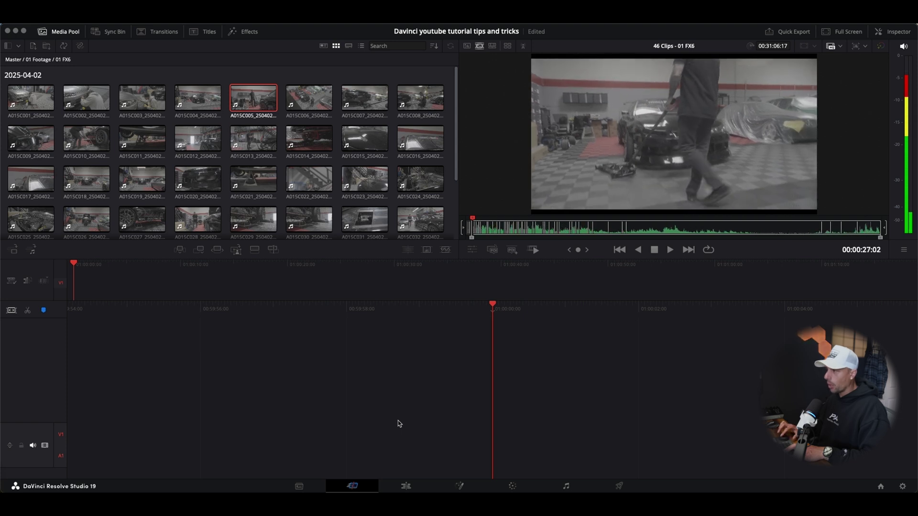
key(j)
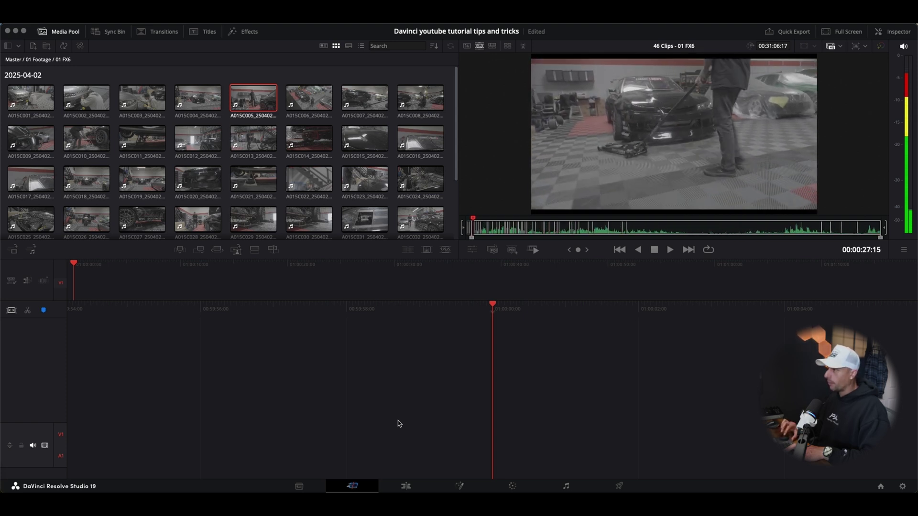
- Append the marked jack shot, then mark and append another short range from the source
key(o)
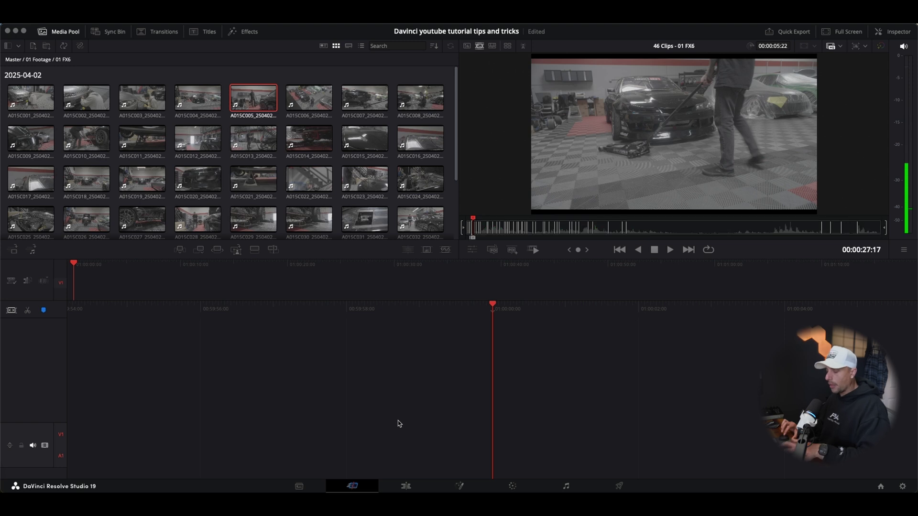
key(F9)
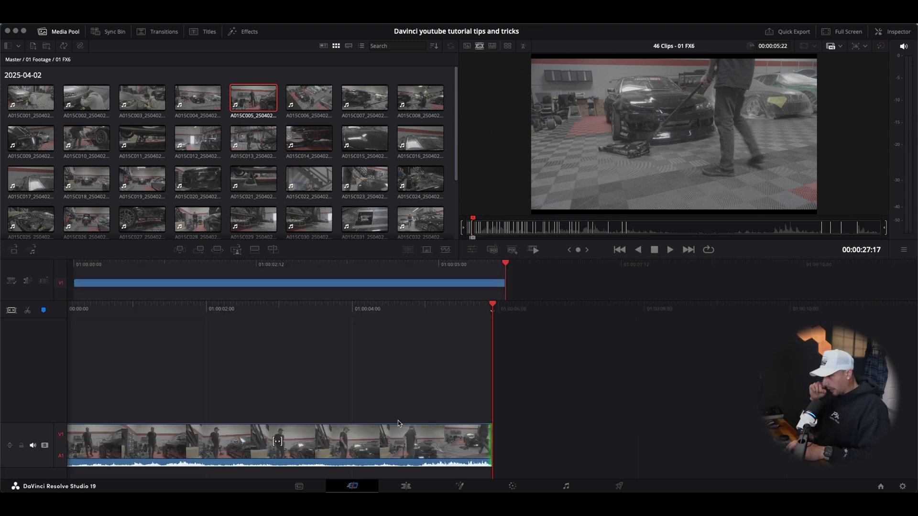
key(space)
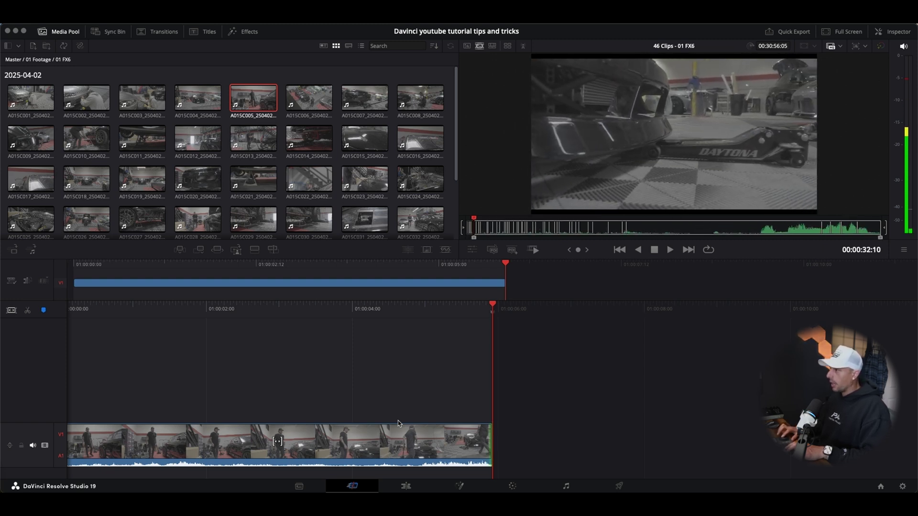
key(Right)
key(Left)
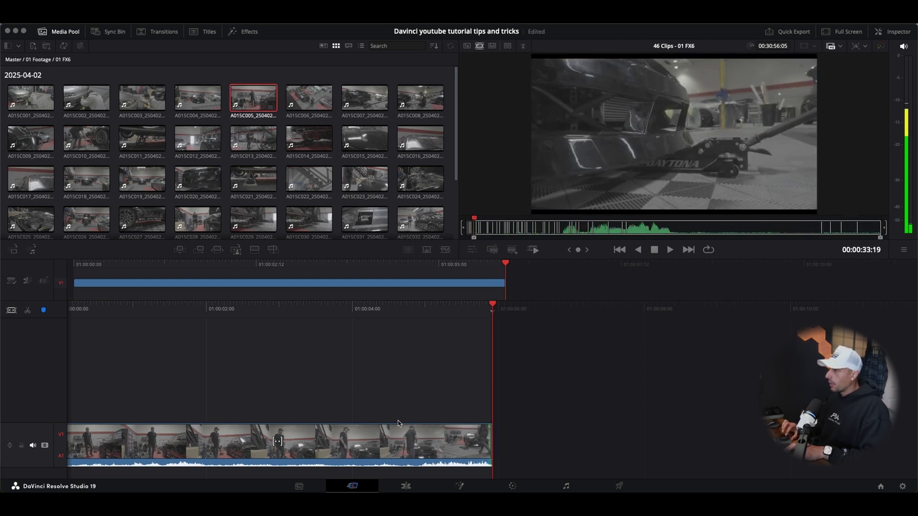
key(i)
key(o)
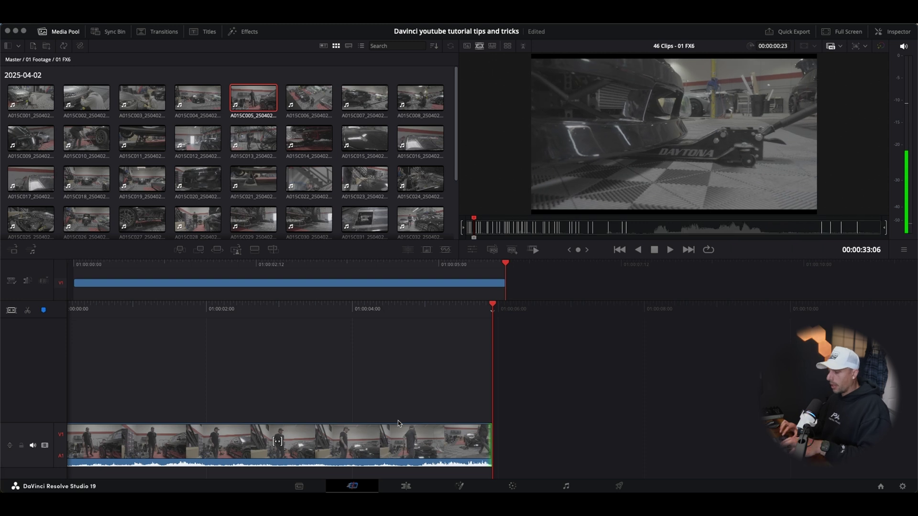
key(shift+F12)
- Mark a two-second range in clip A015C006 and append it to the timeline end
key(Right)
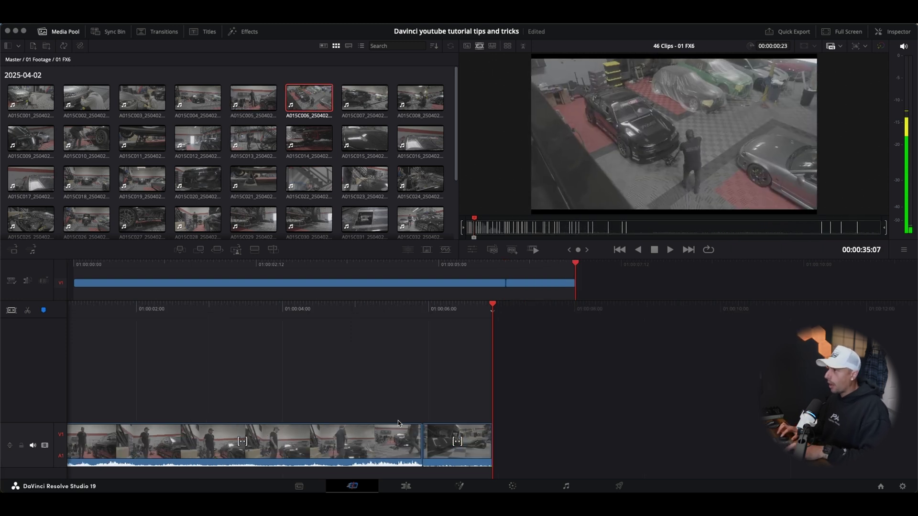
key(l)
key(l)
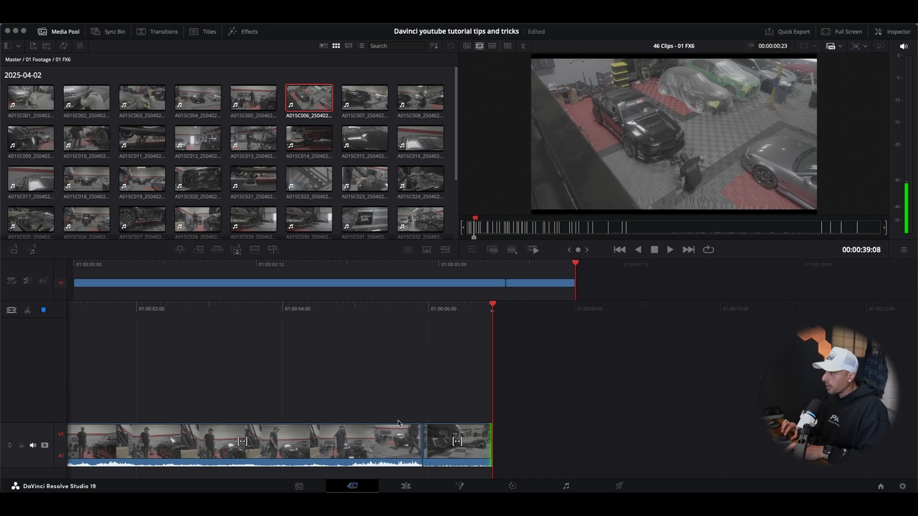
key(alt+x)
key(i)
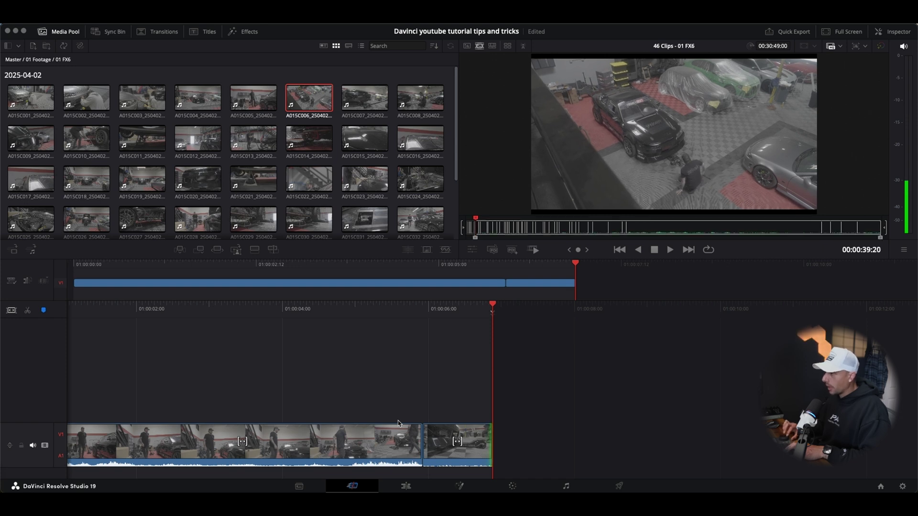
key(o)
key(shift+F12)
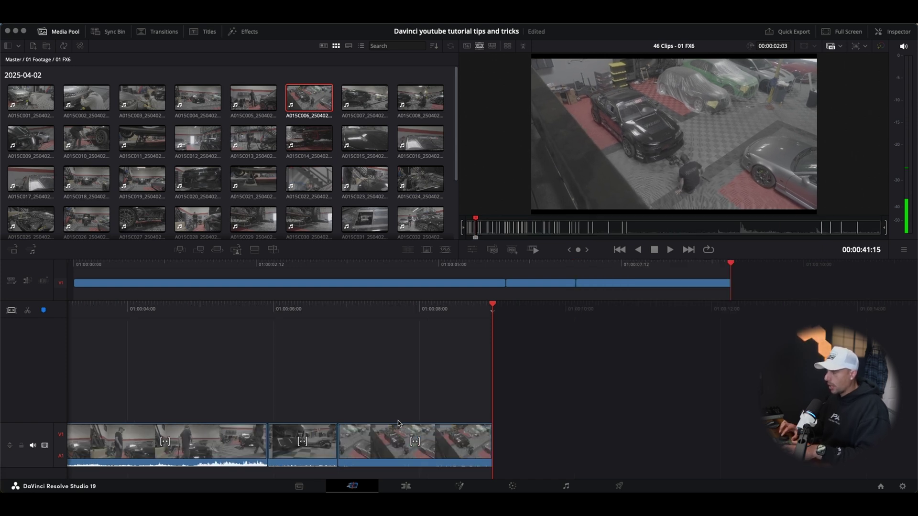
- Append ranges from clip A015C007 and the following source clip to the timeline end
key(Right)
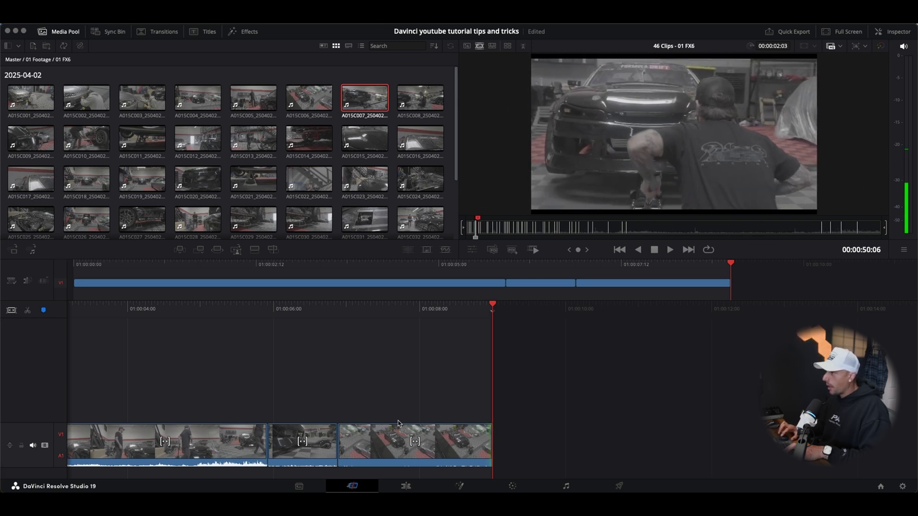
key(alt+x)
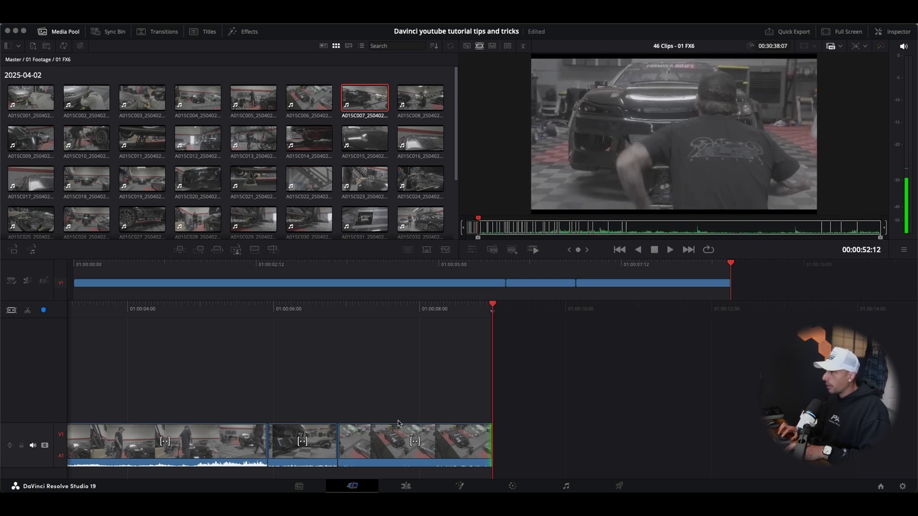
key(F9)
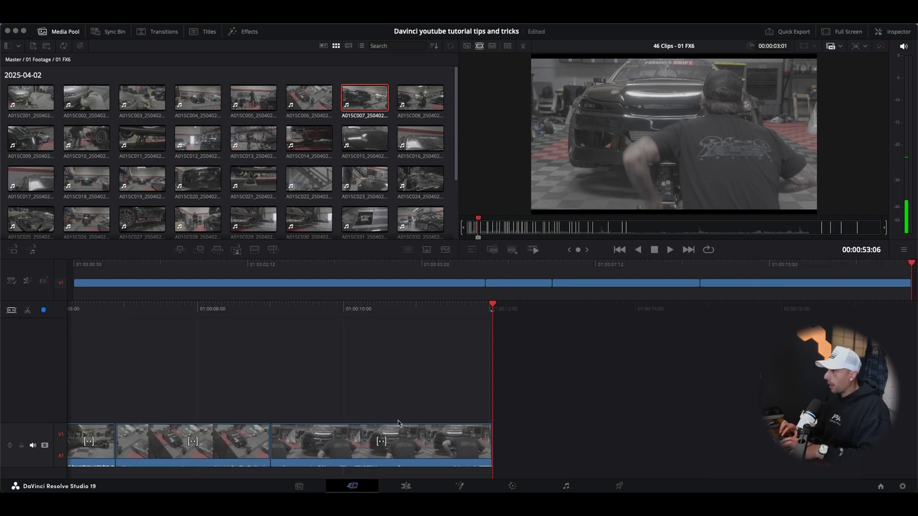
key(Right)
key(alt+x)
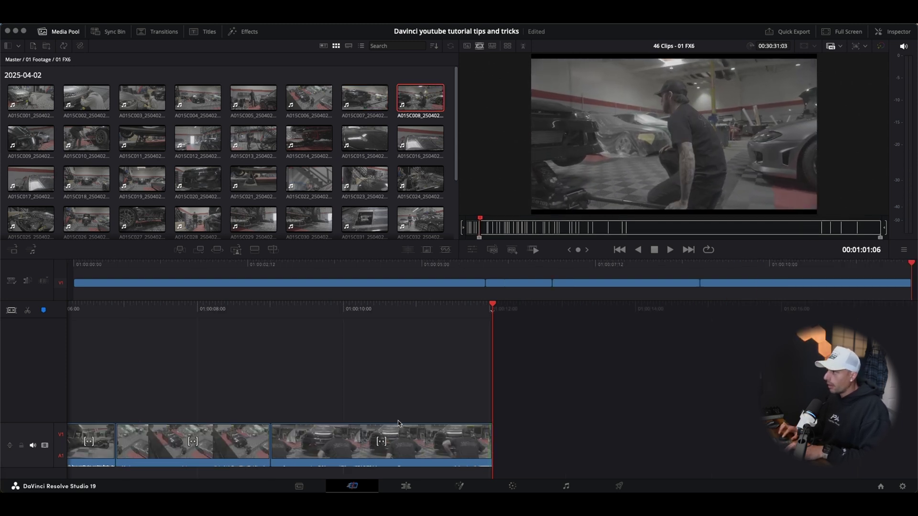
key(o)
key(shift+F12)
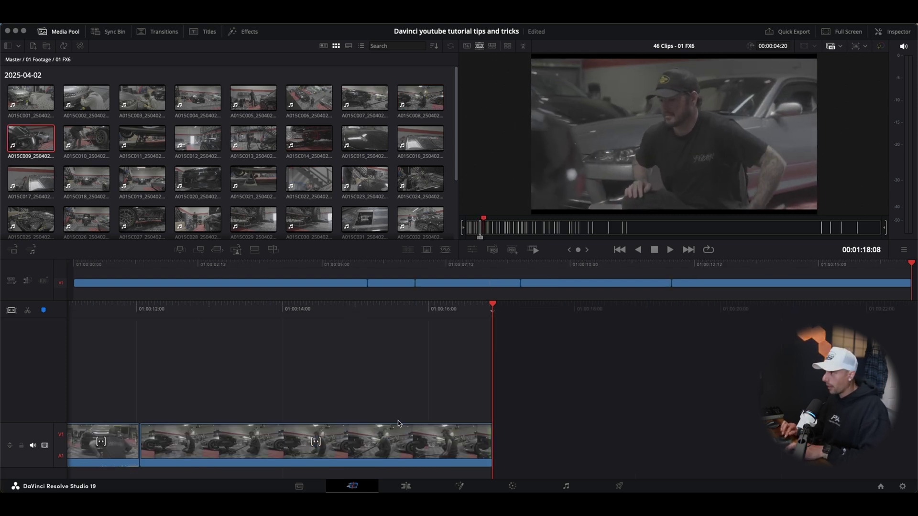
- Mark and append two more short ranges from the next source clips
key(i)
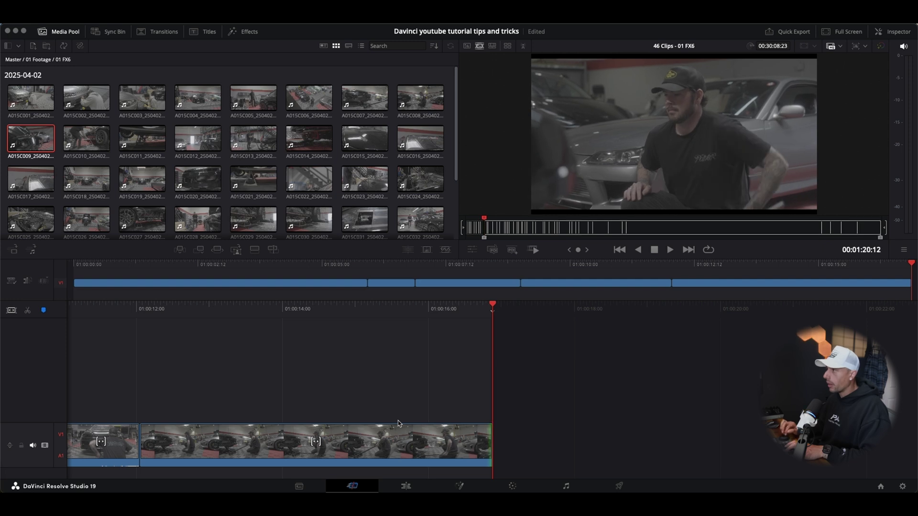
key(o)
key(shift+F12)
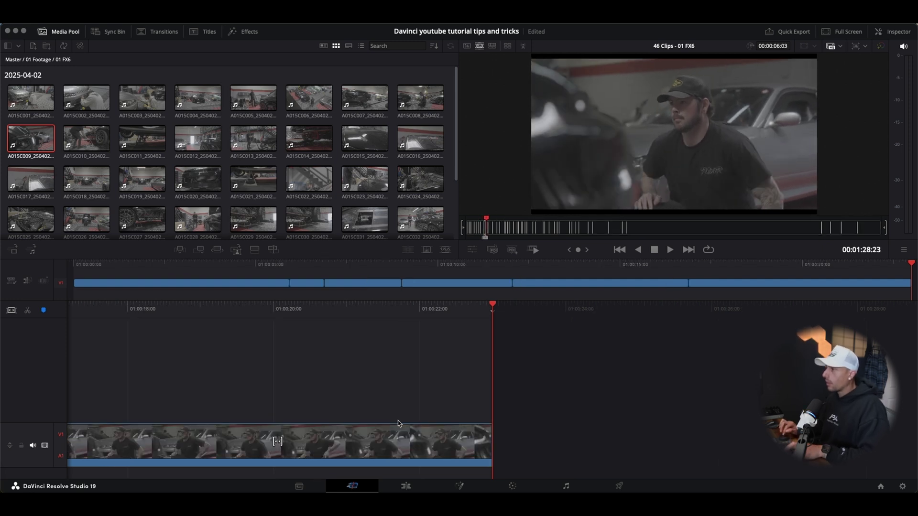
key(Right)
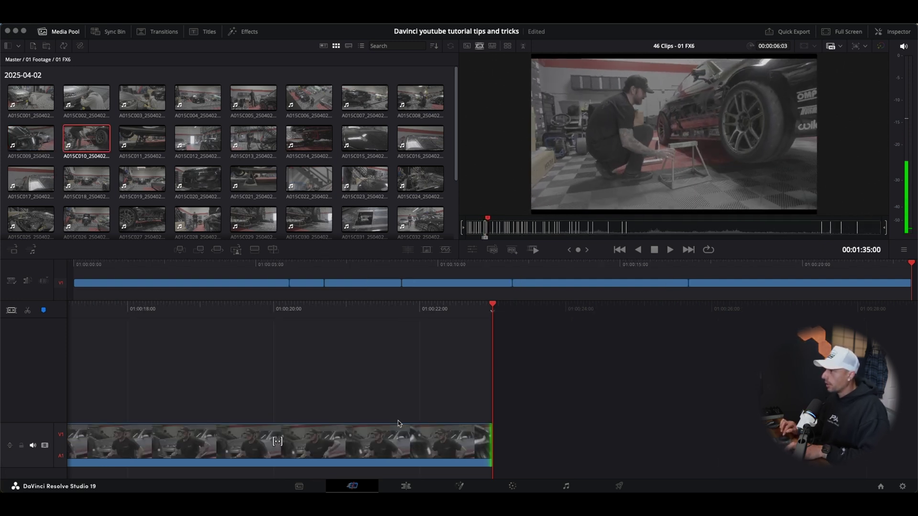
key(i)
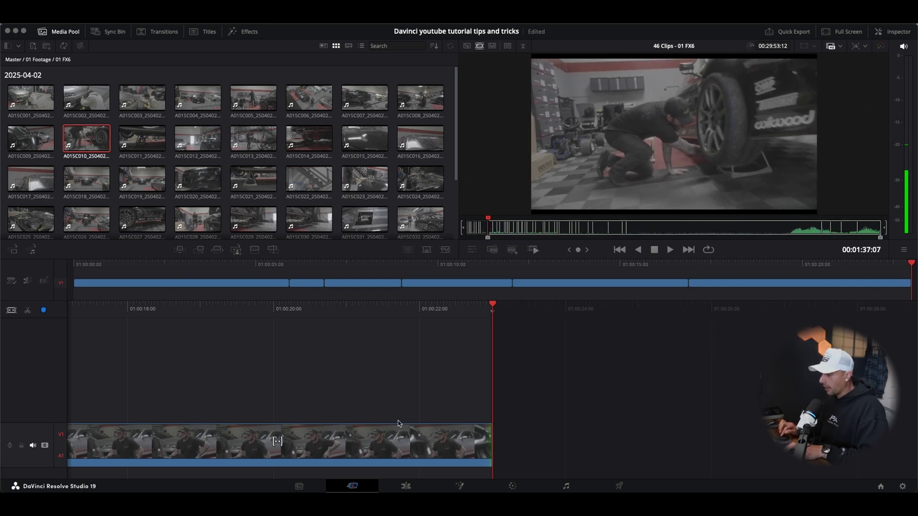
key(o)
key(F10)
key(Right)
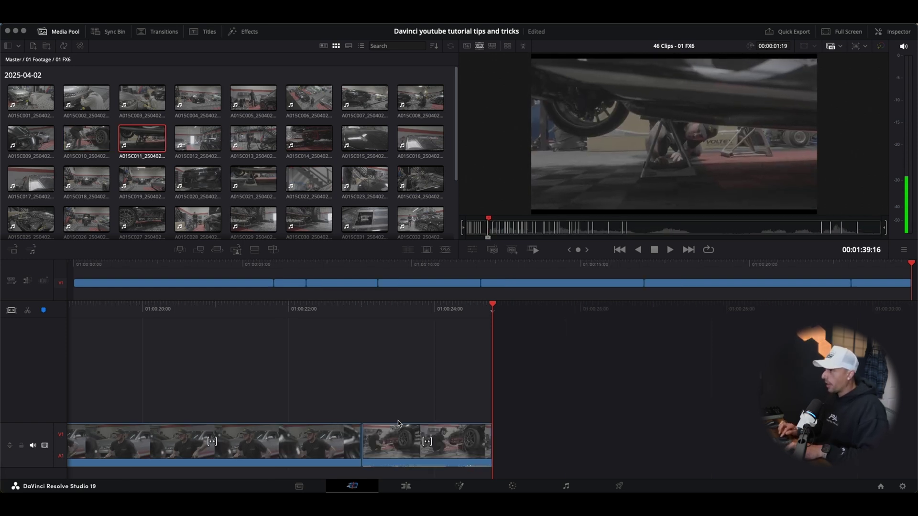
- Re-mark the source out point, append it as a third clip, and save the project
key(v)
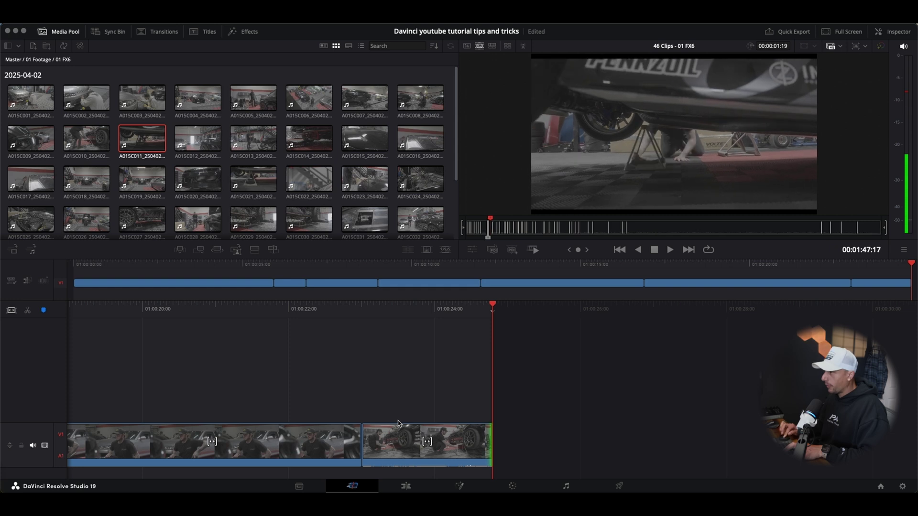
key(alt+o)
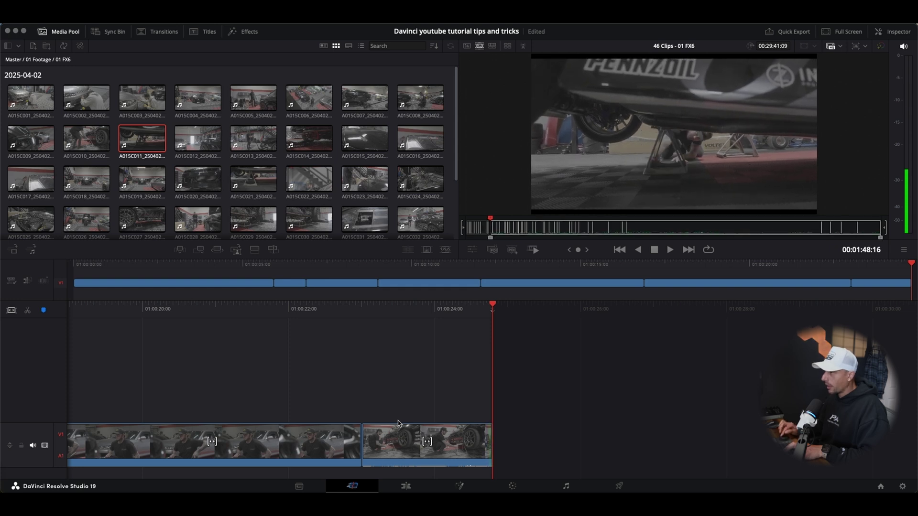
key(v)
key(o)
key(F10)
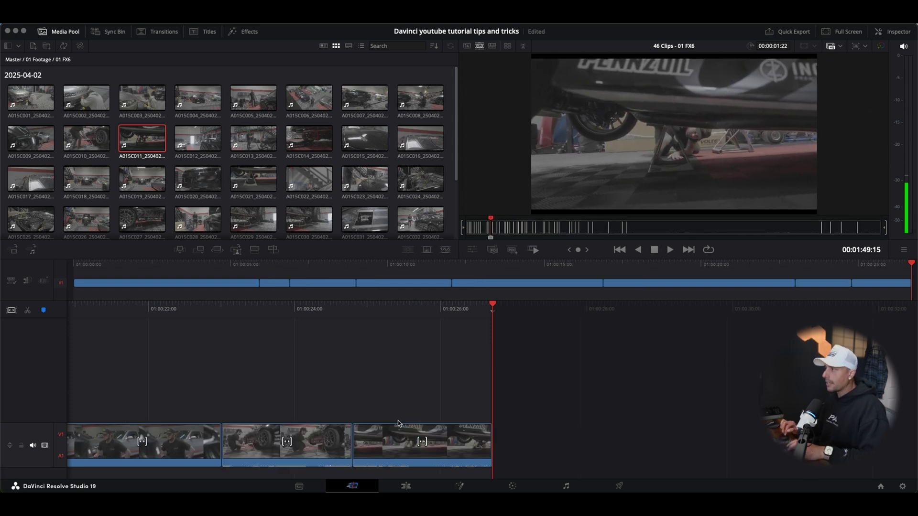
key(v)
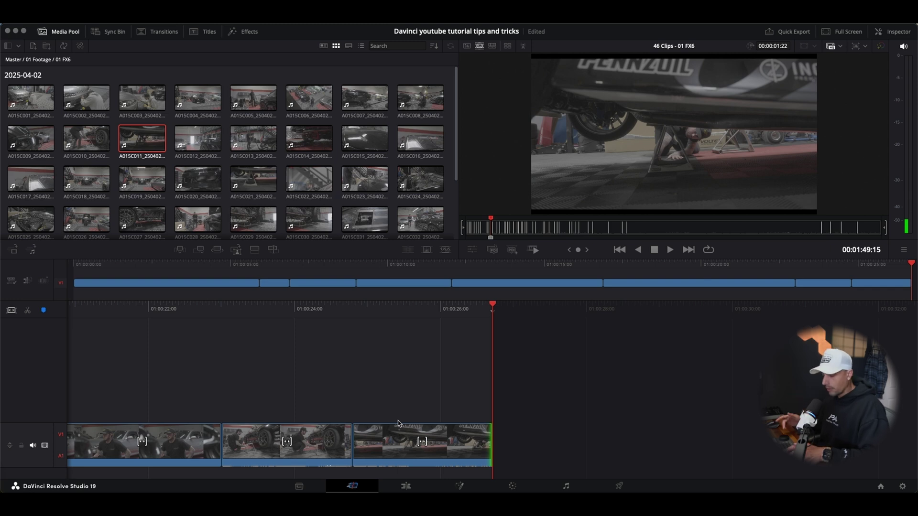
key(super+s)
key(v)
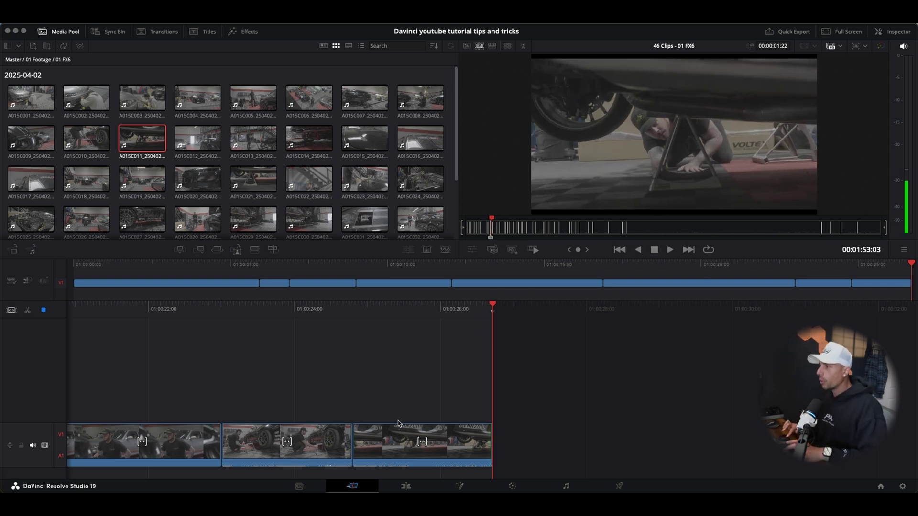
key(Right)
key(l)
key(l)
key(l)
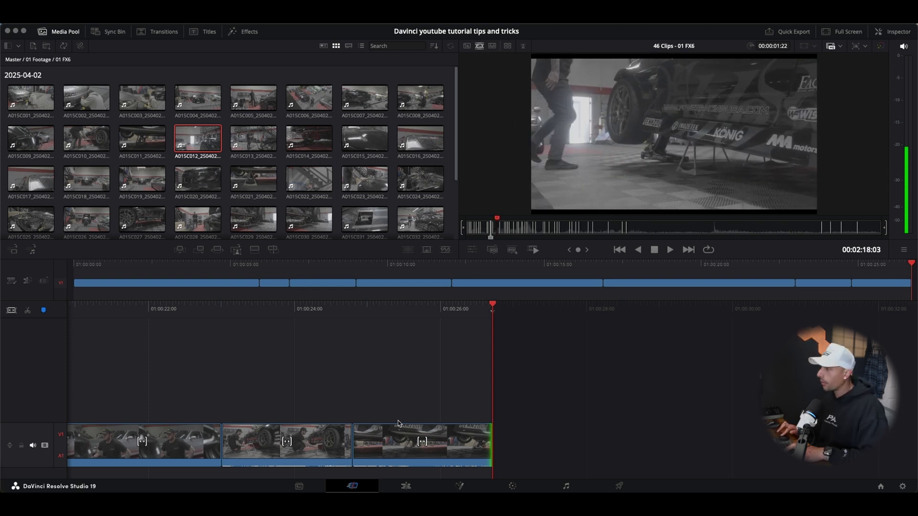
- Trim the last timeline clip's end by one frame with the period and comma keys
key(Right)
key(Right)
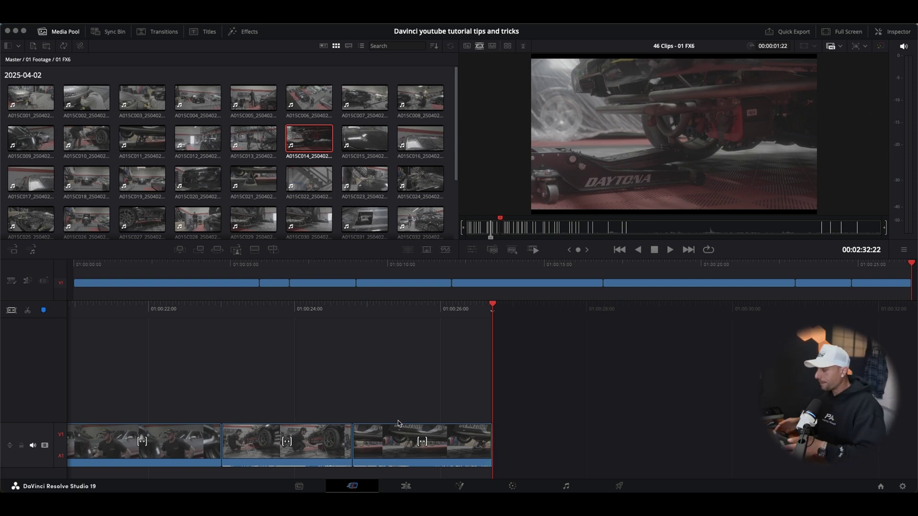
key(period)
key(period)
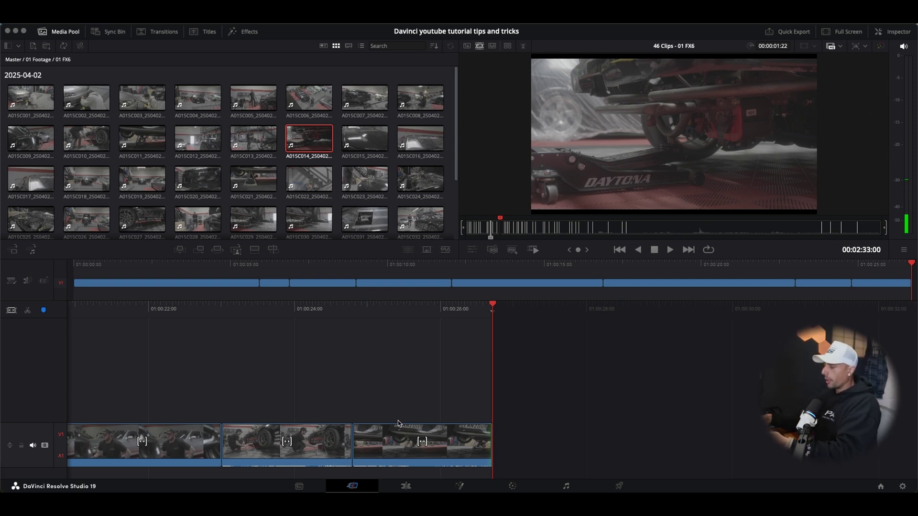
key(comma)
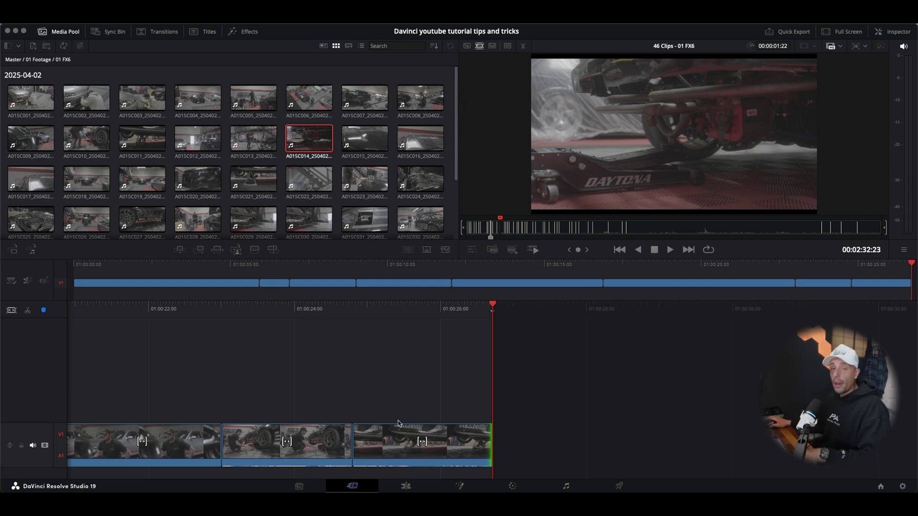
- On the Edit page, scrub the Selects timeline, then close its tab to show the empty 4x5 timeline
mouse_move(407, 490)
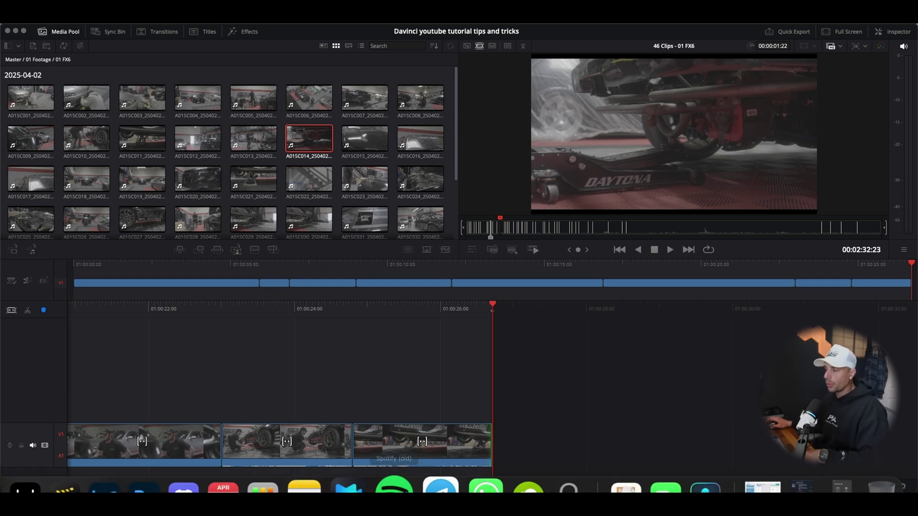
click(405, 486)
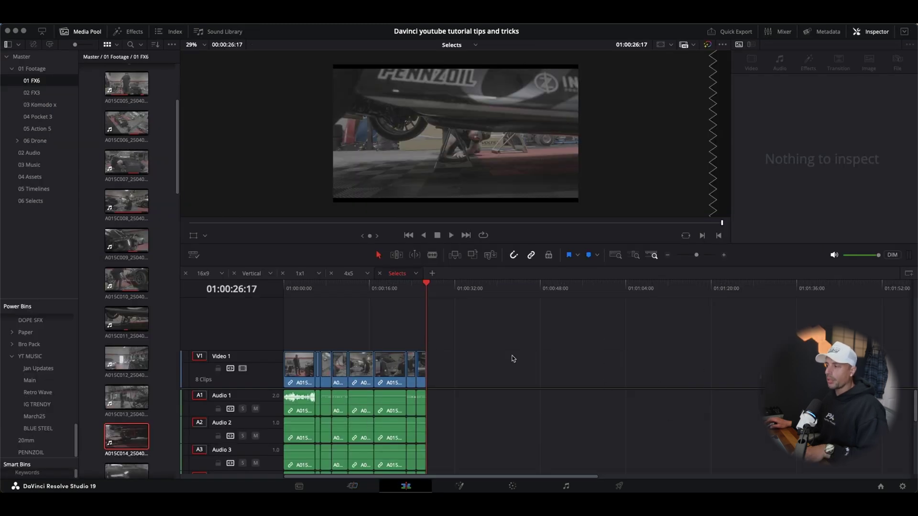
click(305, 293)
mouse_move(304, 292)
mouse_down()
mouse_move(374, 306)
mouse_move(304, 304)
mouse_up()
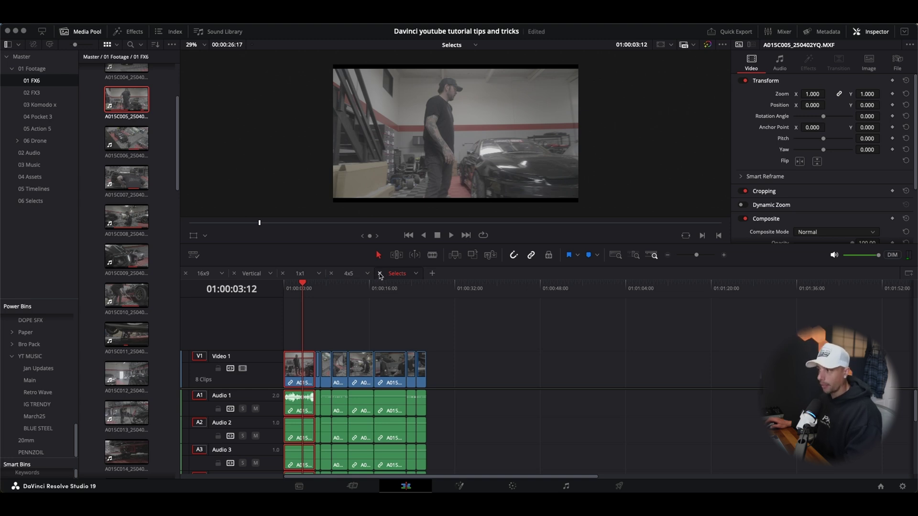
click(380, 274)
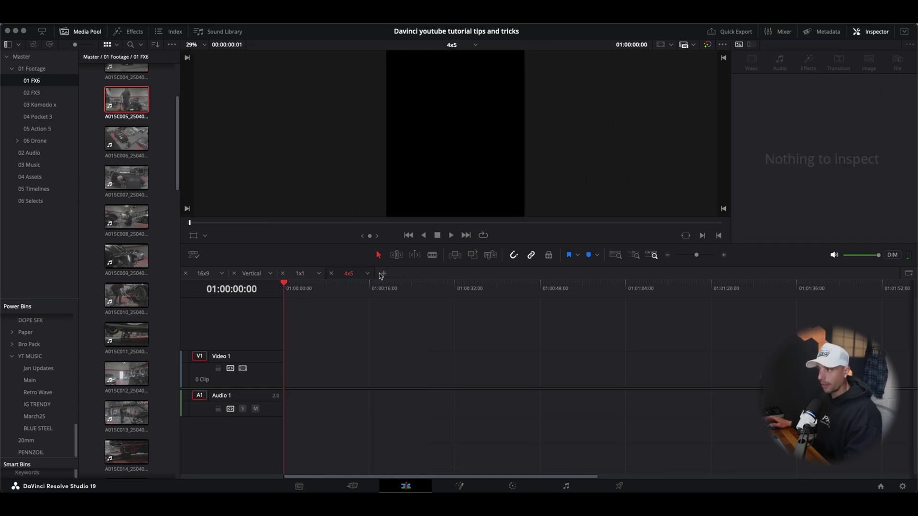
- Add a stacked timeline below the 4x5 and load Selects into the lower panel
click(909, 274)
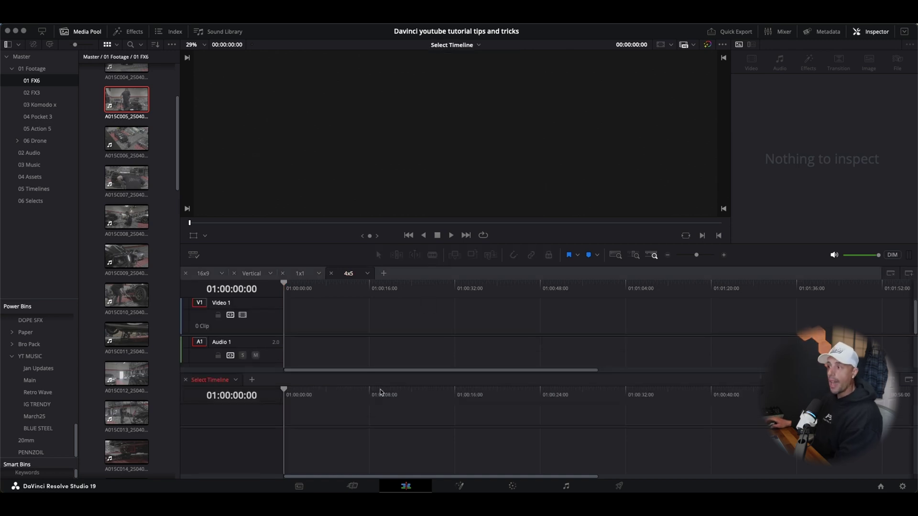
click(194, 255)
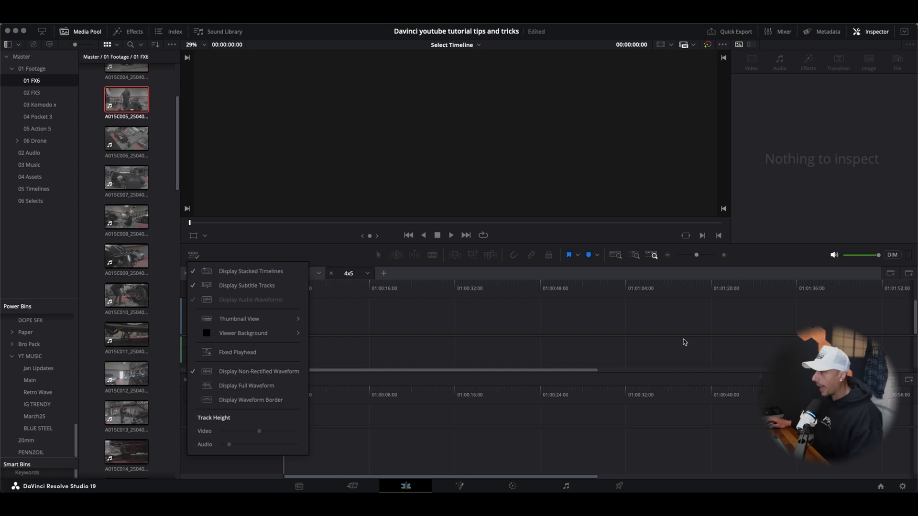
key(Escape)
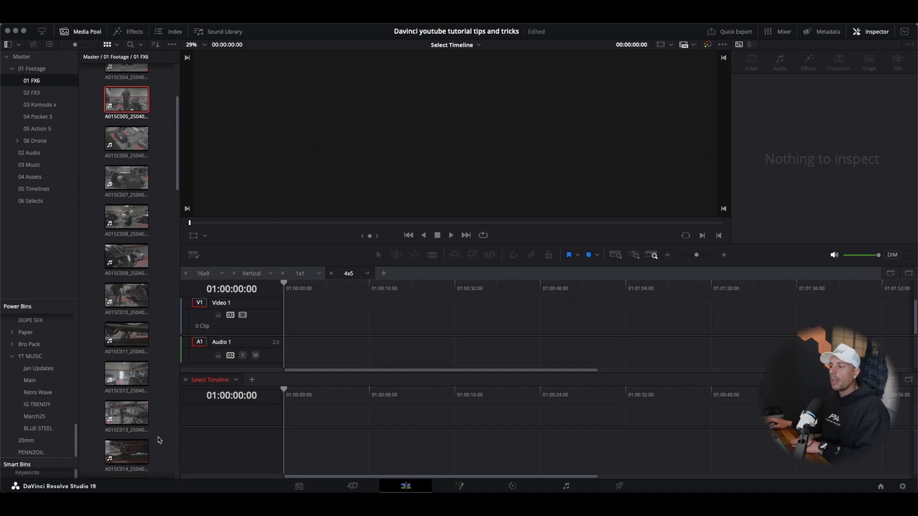
click(237, 381)
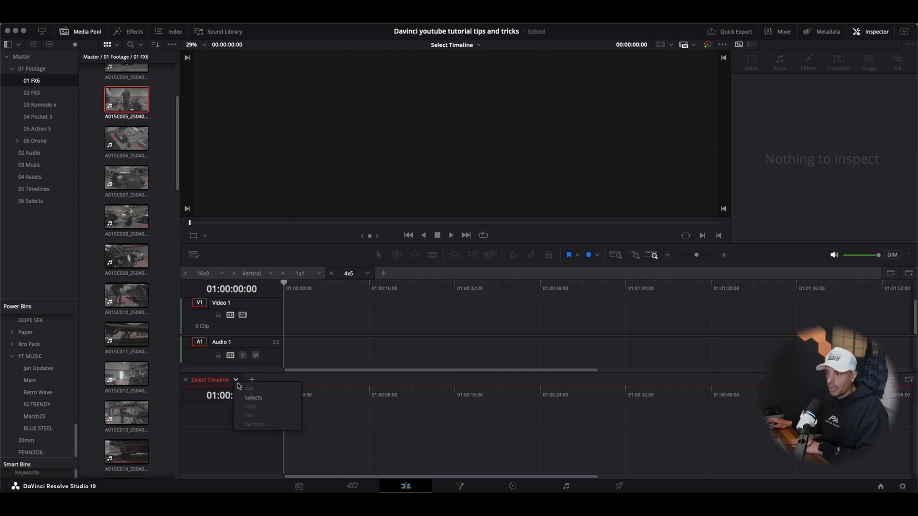
click(246, 400)
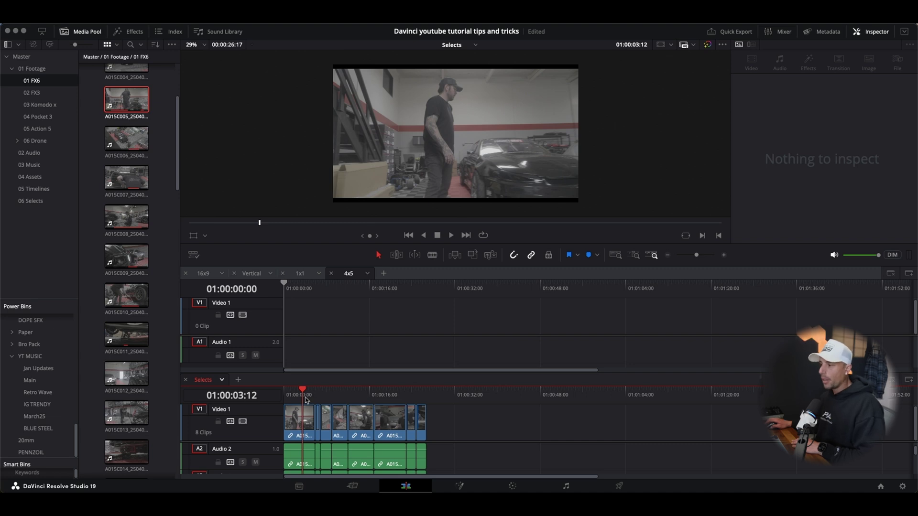
- Trim a Selects clip's tail at the playhead and drag clips, including A015C008 and A015C009, into the 4x5 timeline
drag(342, 393, 289, 317)
key(shift+])
drag(421, 417, 297, 322)
key(space)
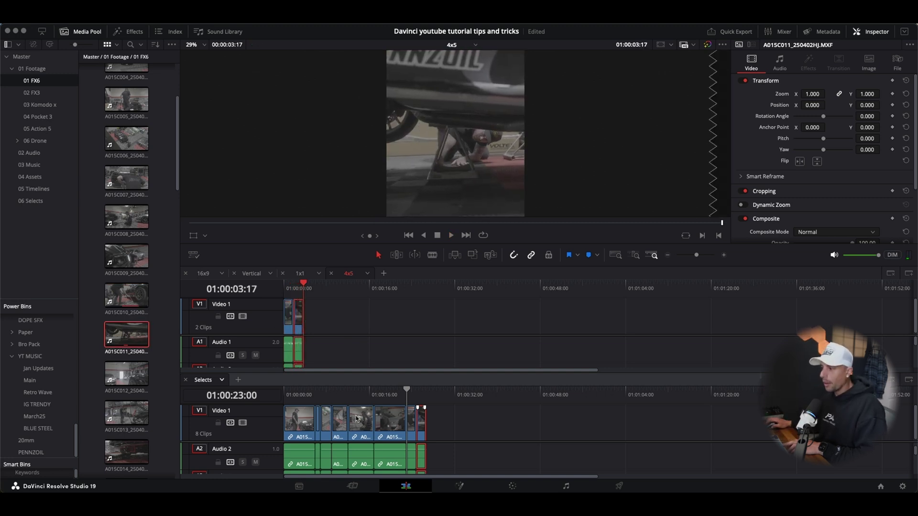
drag(356, 419, 359, 324)
drag(391, 422, 450, 316)
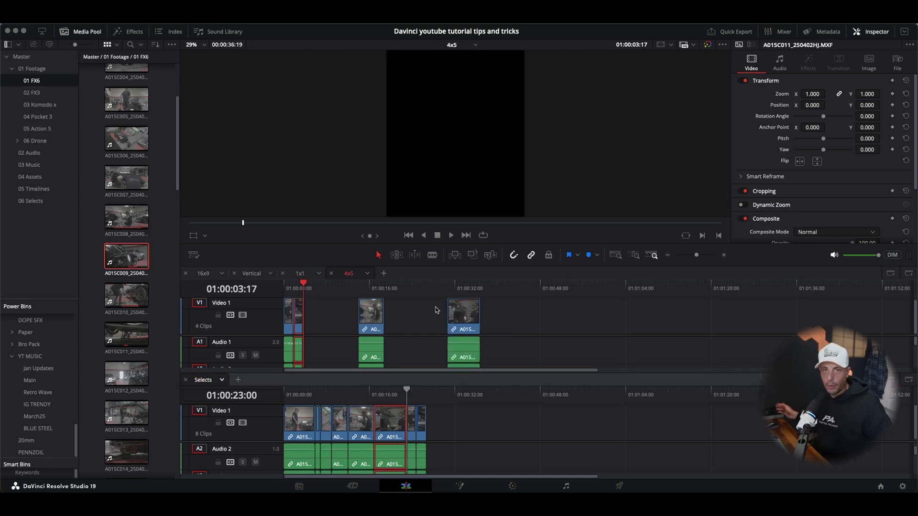